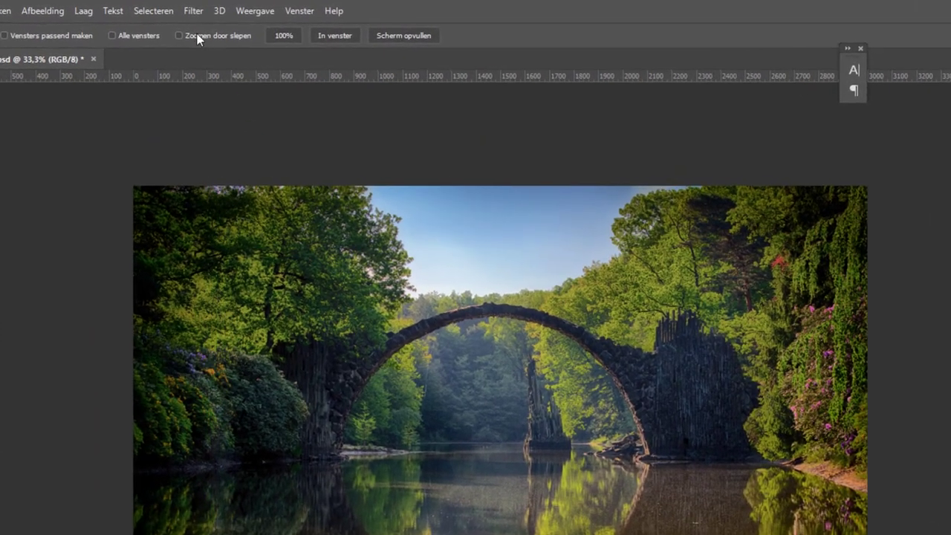
- Open the Fotolijst frame filter and try the dansende krullen frame design
{"action": "left_click", "coordinate": [202, 8]}
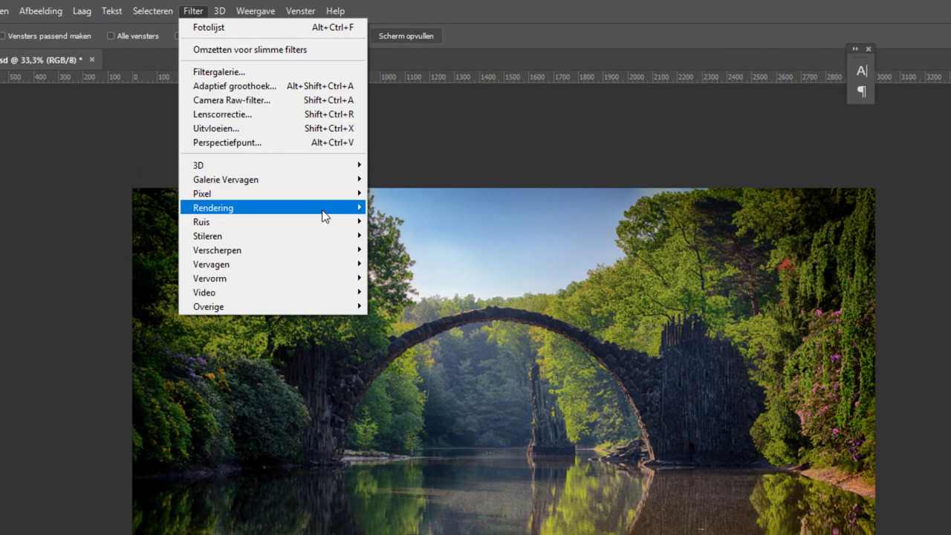
{"action": "mouse_move", "coordinate": [223, 207]}
{"action": "left_click", "coordinate": [395, 221]}
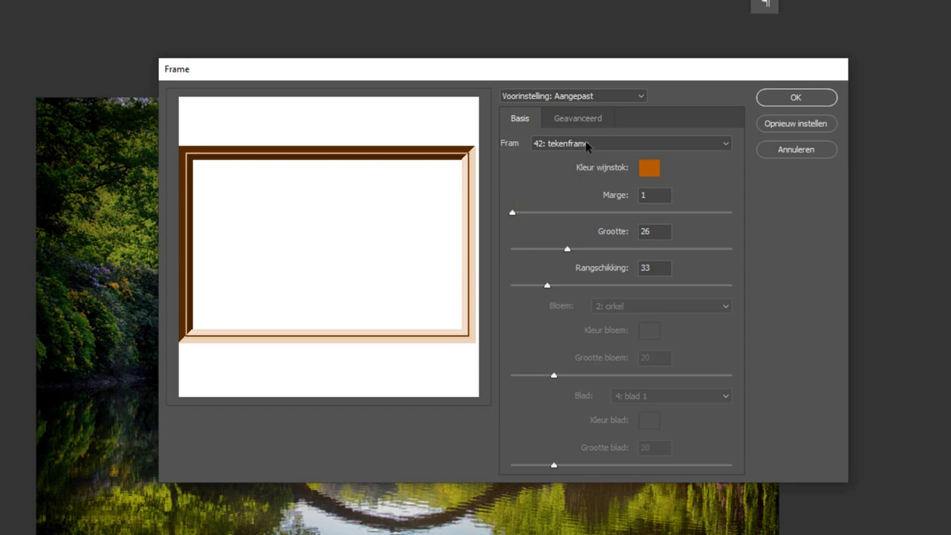
{"action": "left_click", "coordinate": [606, 144]}
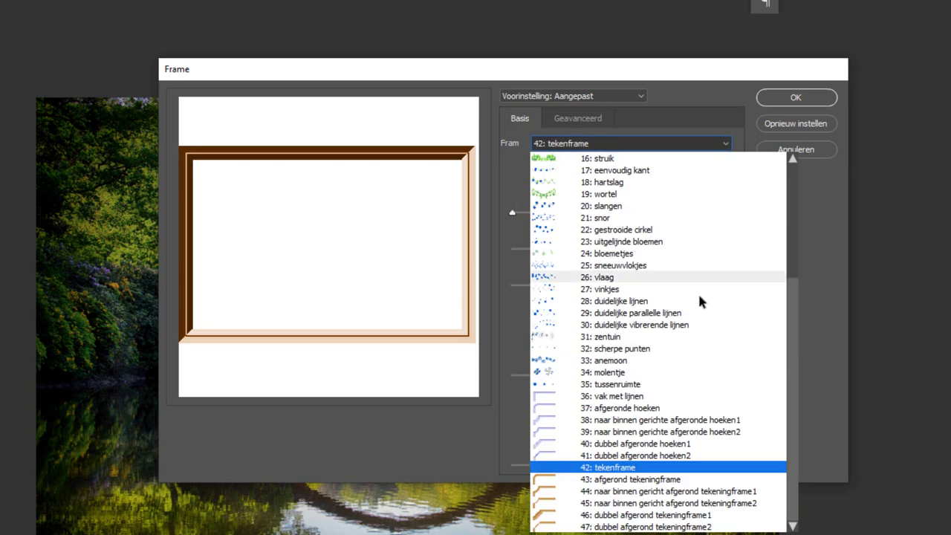
{"action": "scroll", "coordinate": [643, 369], "scroll_direction": "up", "scroll_amount": 5}
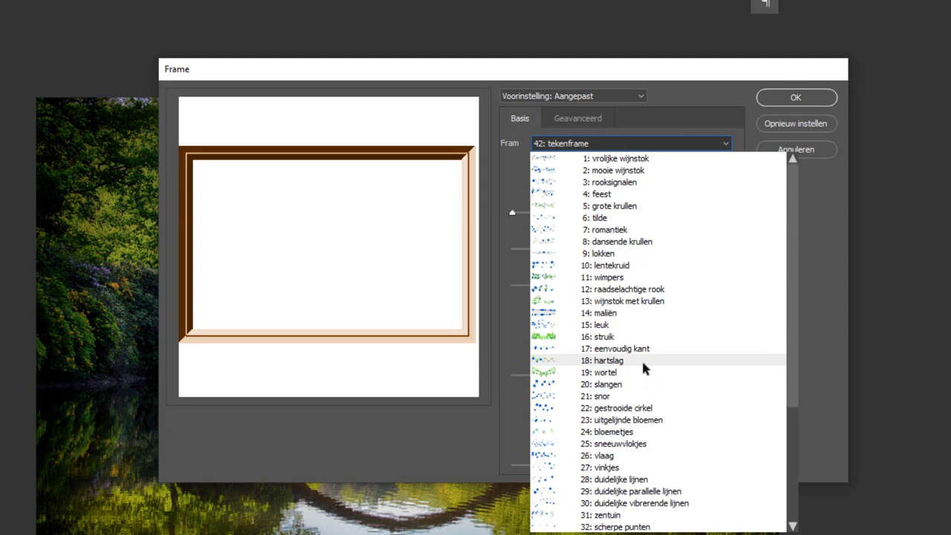
{"action": "left_click", "coordinate": [622, 241]}
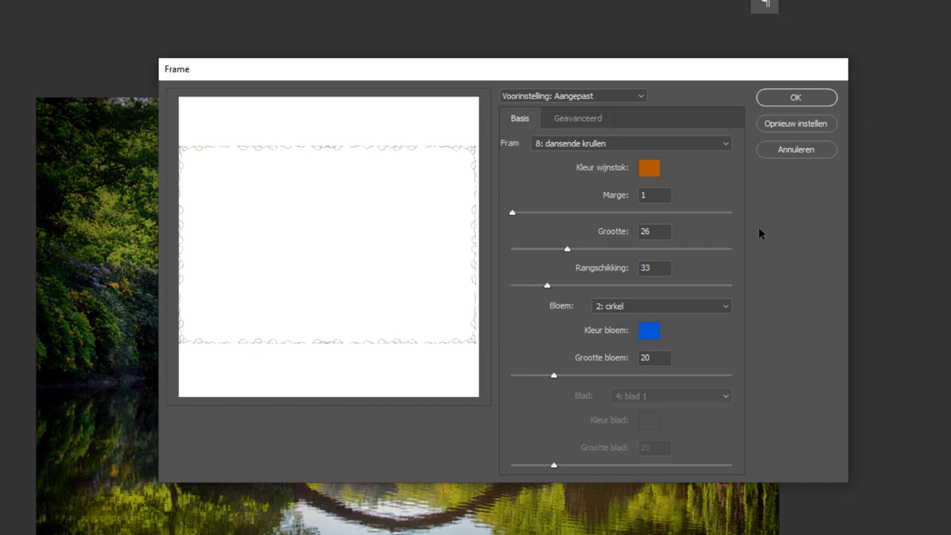
- Try the tekeningframe2 design, then settle on frame design 13: wijnstok met krullen
{"action": "left_click", "coordinate": [575, 147]}
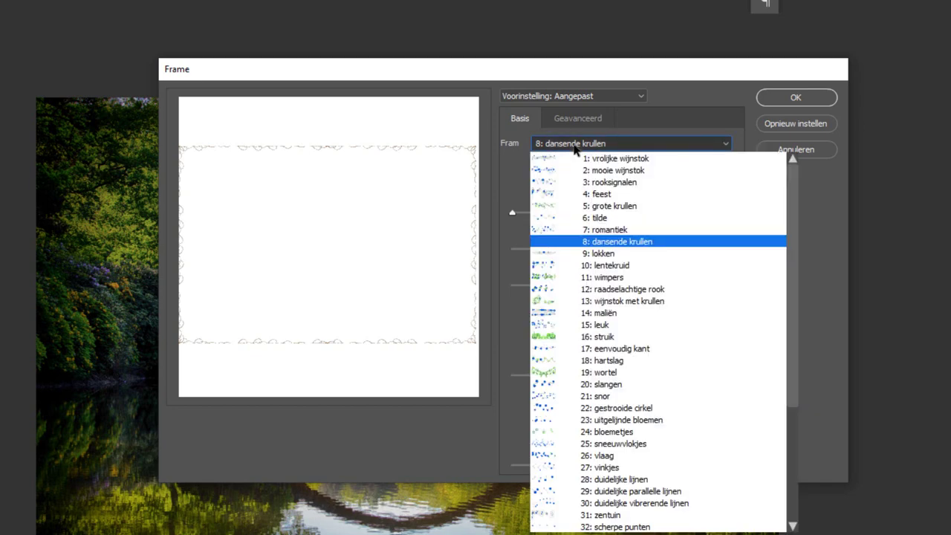
{"action": "scroll", "coordinate": [643, 442], "scroll_direction": "down", "scroll_amount": 5}
{"action": "left_click", "coordinate": [631, 504]}
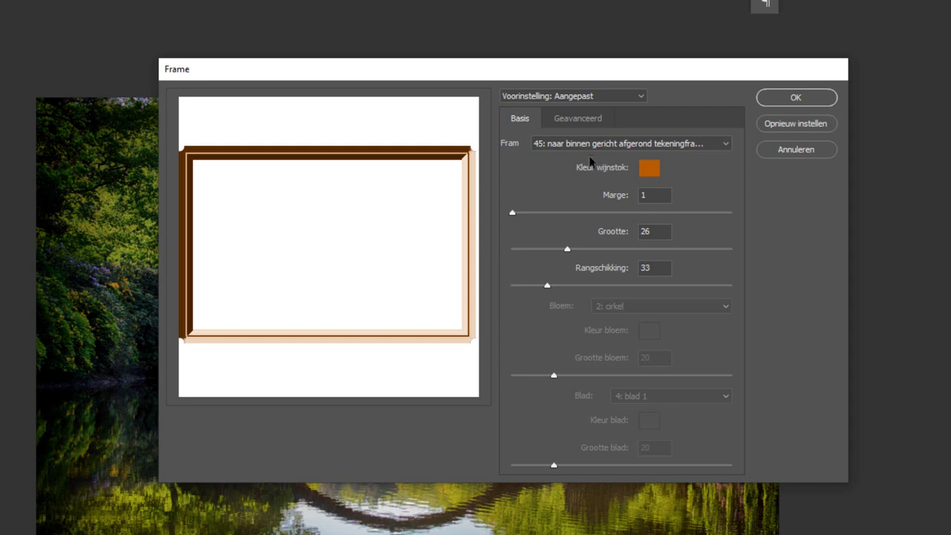
{"action": "left_click", "coordinate": [562, 145]}
{"action": "scroll", "coordinate": [618, 309], "scroll_direction": "up", "scroll_amount": 3}
{"action": "scroll", "coordinate": [618, 304], "scroll_direction": "up", "scroll_amount": 2}
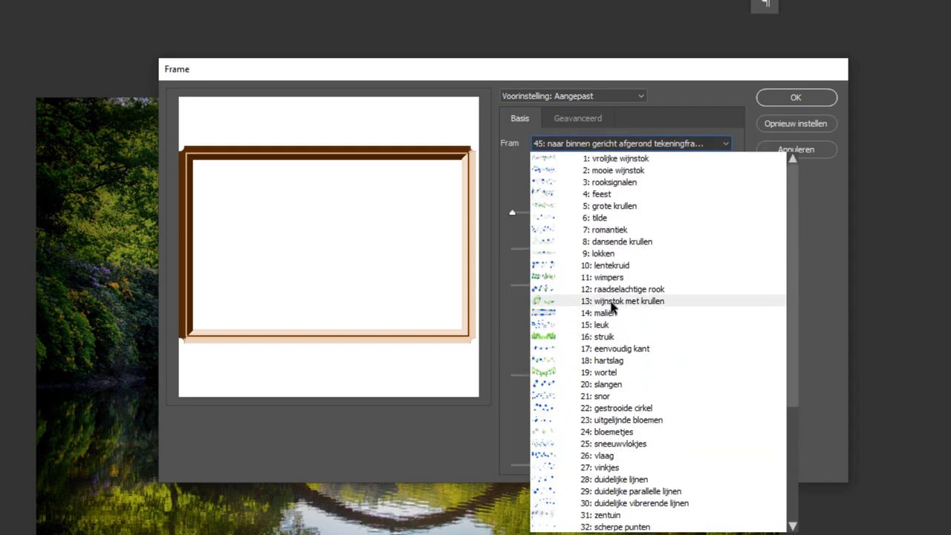
{"action": "left_click", "coordinate": [612, 302]}
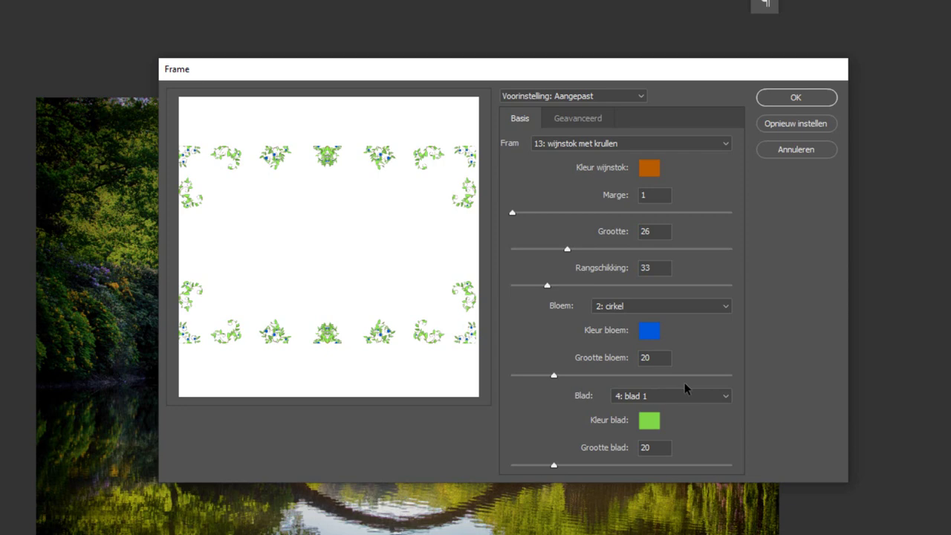
- Set frame size to 60 and flowers to 8: zonnebloem at size 77
{"action": "left_click", "coordinate": [605, 249]}
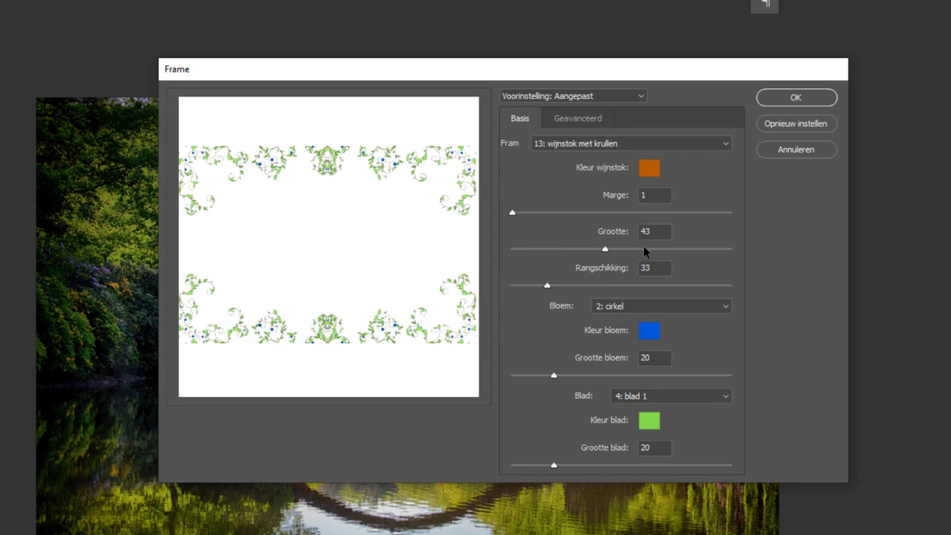
{"action": "left_click", "coordinate": [642, 250]}
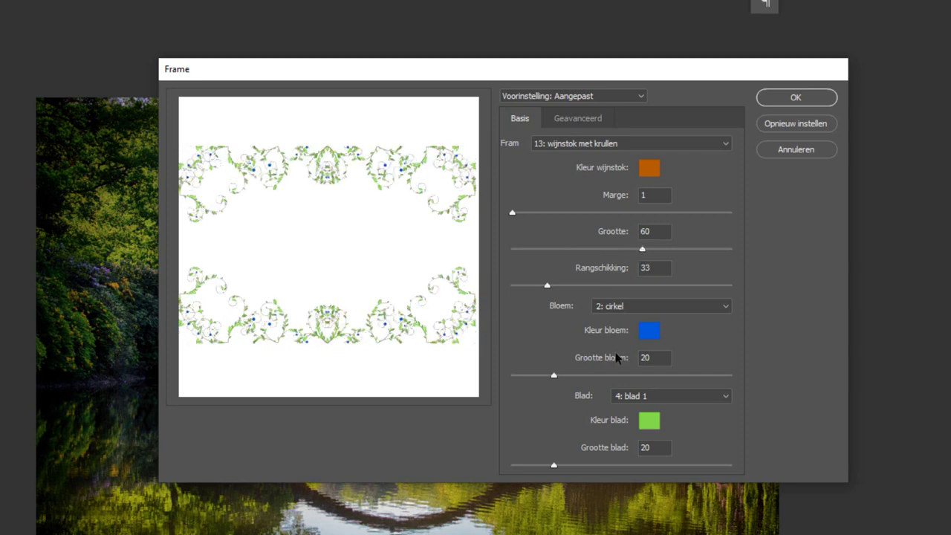
{"action": "left_click", "coordinate": [578, 376]}
{"action": "left_click", "coordinate": [638, 374]}
{"action": "left_click", "coordinate": [638, 375]}
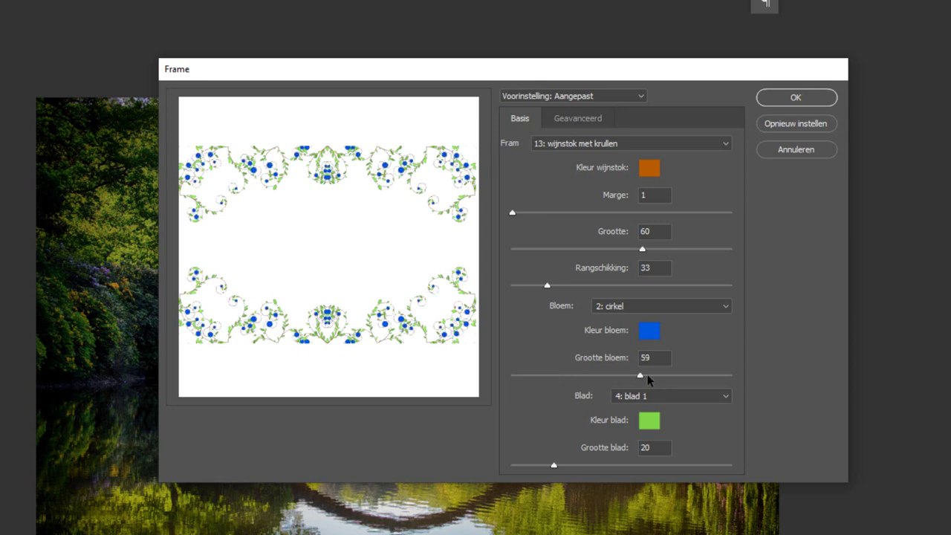
{"action": "left_click", "coordinate": [631, 305]}
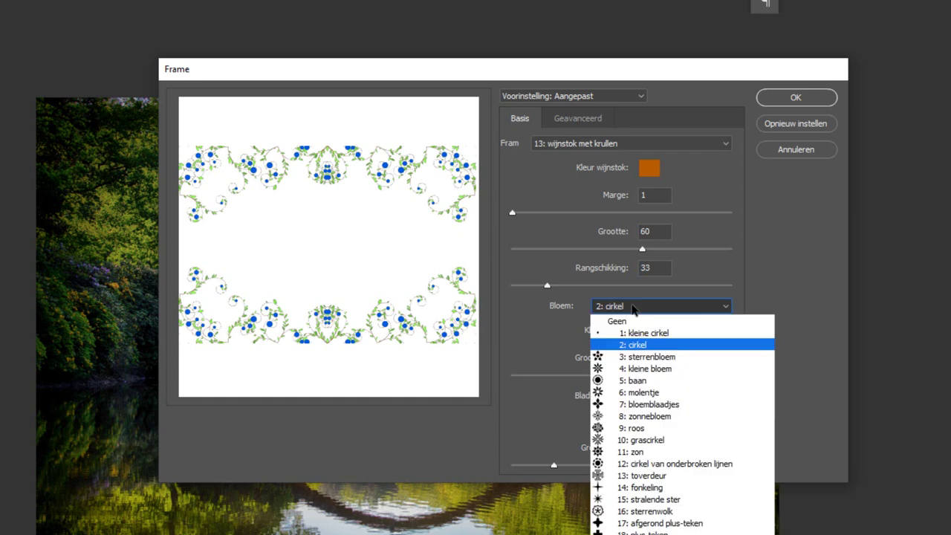
{"action": "left_click", "coordinate": [659, 417]}
{"action": "left_click", "coordinate": [680, 375]}
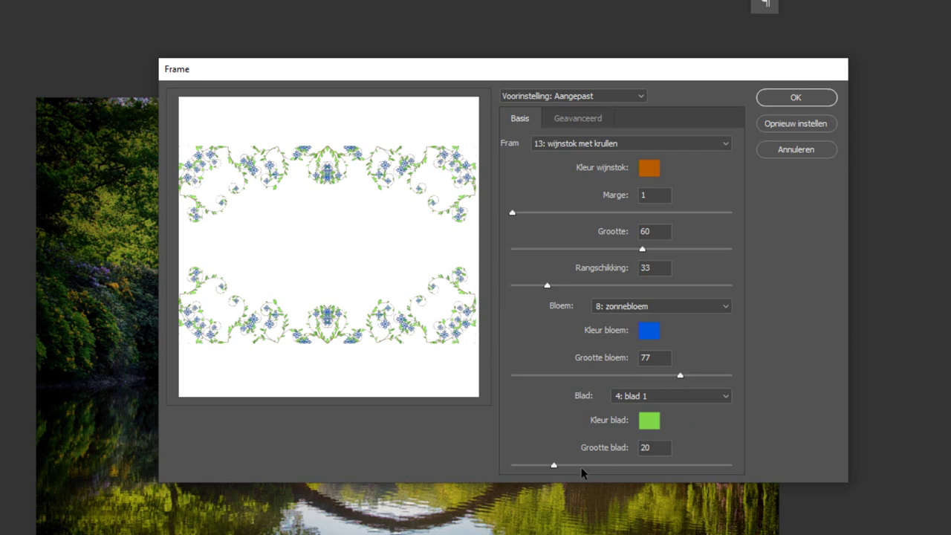
- Set the leaves to size 45 with a dark green leaf colour
{"action": "left_click_drag", "start_coordinate": [621, 466], "coordinate": [615, 466]}
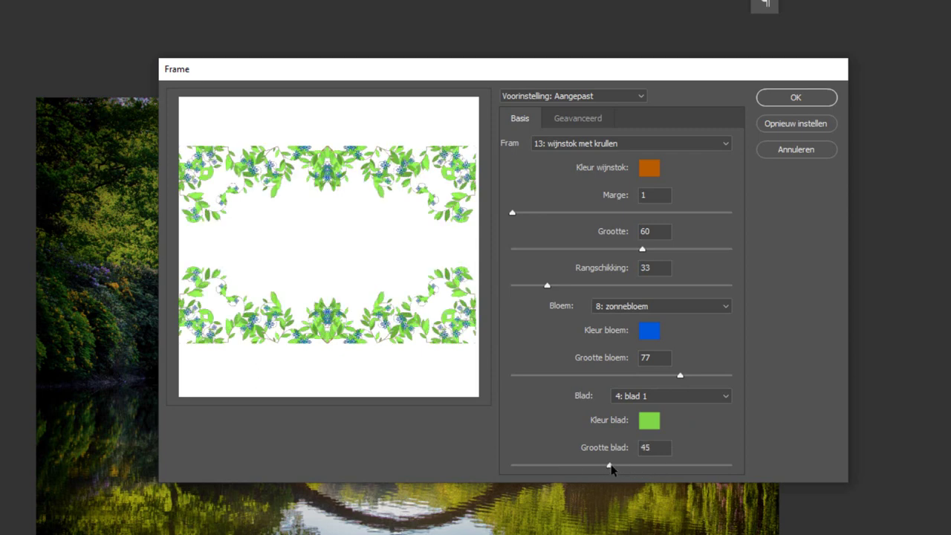
{"action": "left_click", "coordinate": [645, 420]}
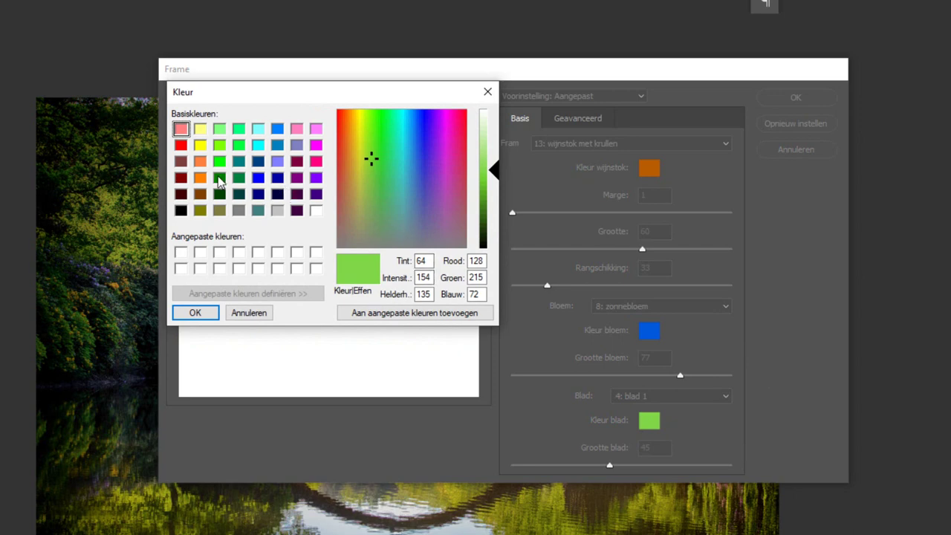
{"action": "left_click", "coordinate": [219, 177]}
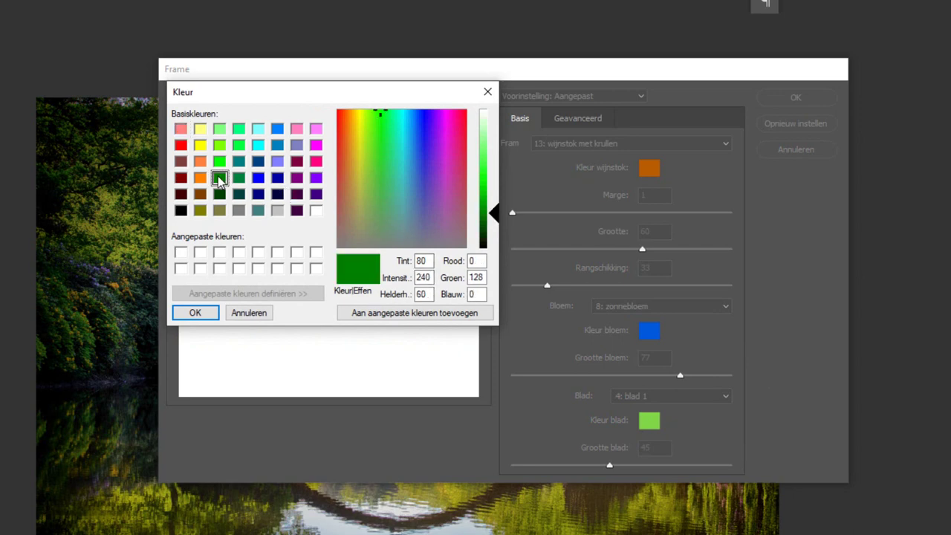
{"action": "left_click", "coordinate": [208, 317]}
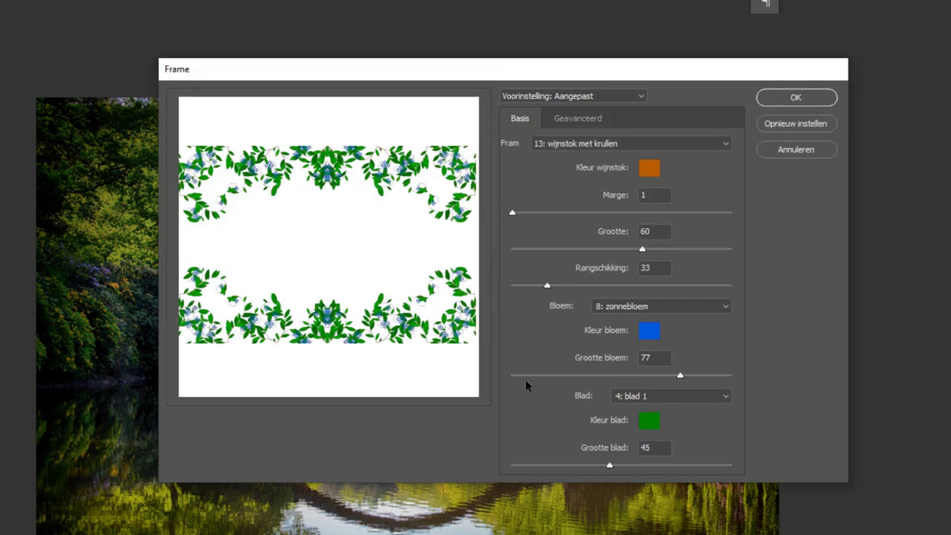
- Set the Geavanceerd vine thickness (Dikte) to 27 and apply the frame to the photo
{"action": "left_click", "coordinate": [578, 119]}
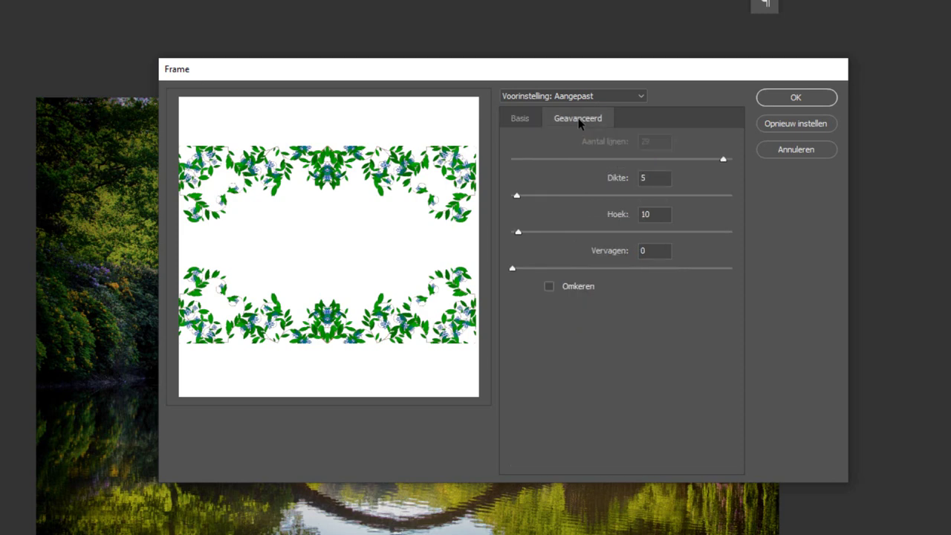
{"action": "left_click", "coordinate": [541, 196]}
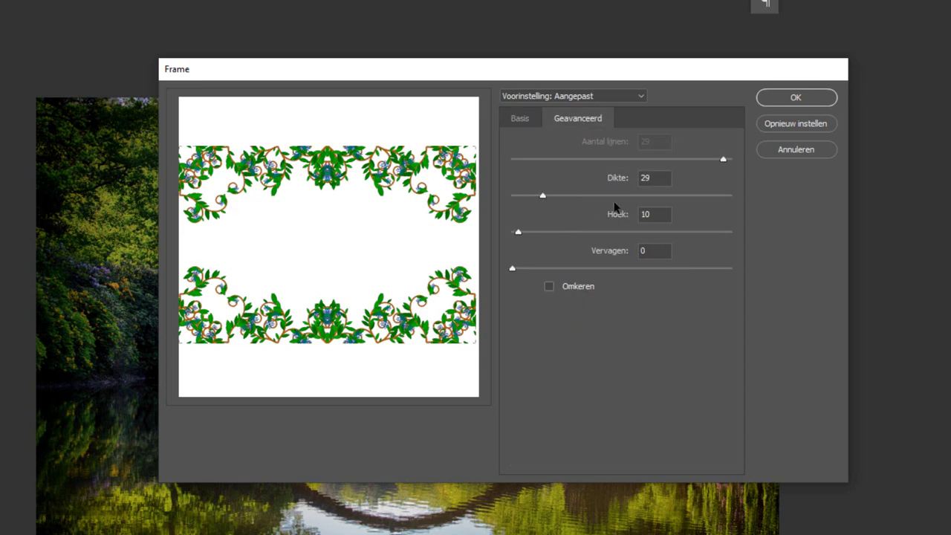
{"action": "left_click", "coordinate": [609, 197]}
{"action": "left_click_drag", "start_coordinate": [556, 196], "coordinate": [540, 196]}
{"action": "left_click", "coordinate": [775, 105]}
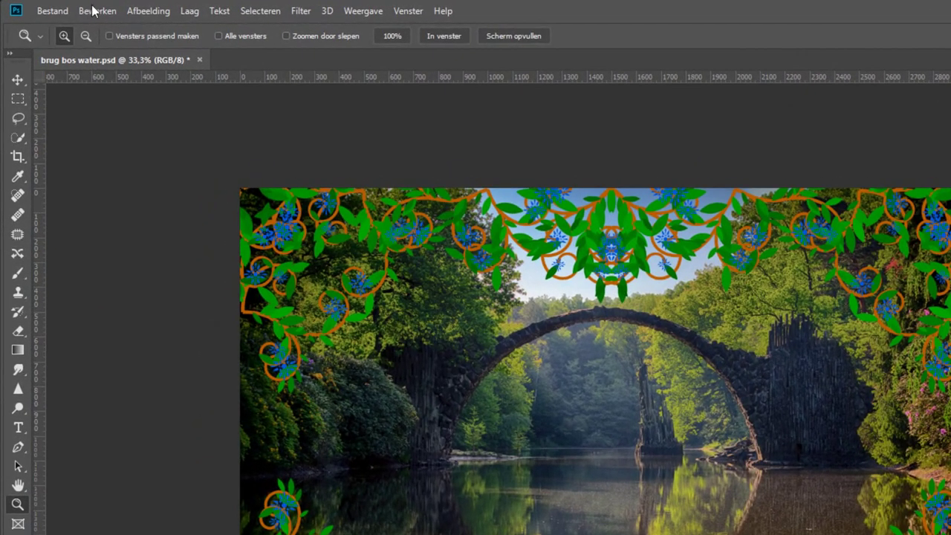
{"action": "left_click", "coordinate": [96, 10]}
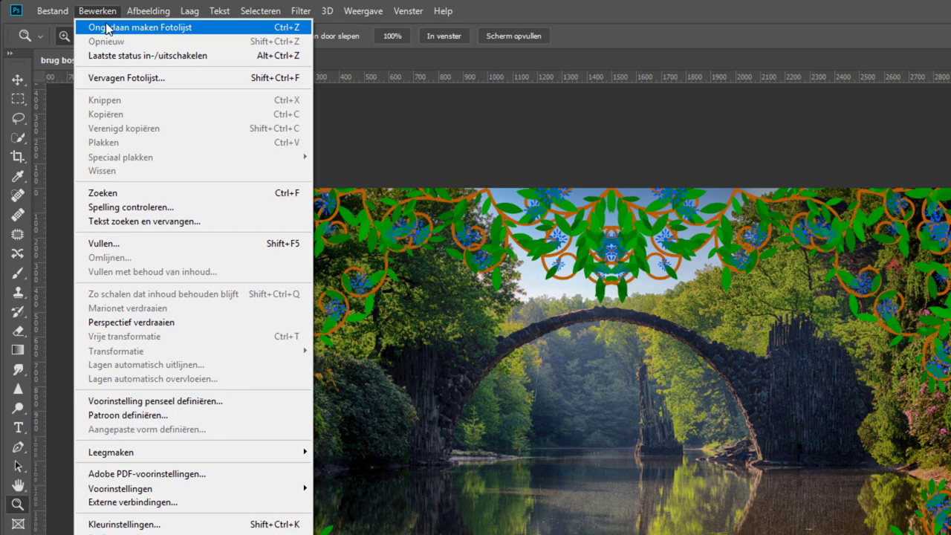
{"action": "left_click", "coordinate": [107, 29]}
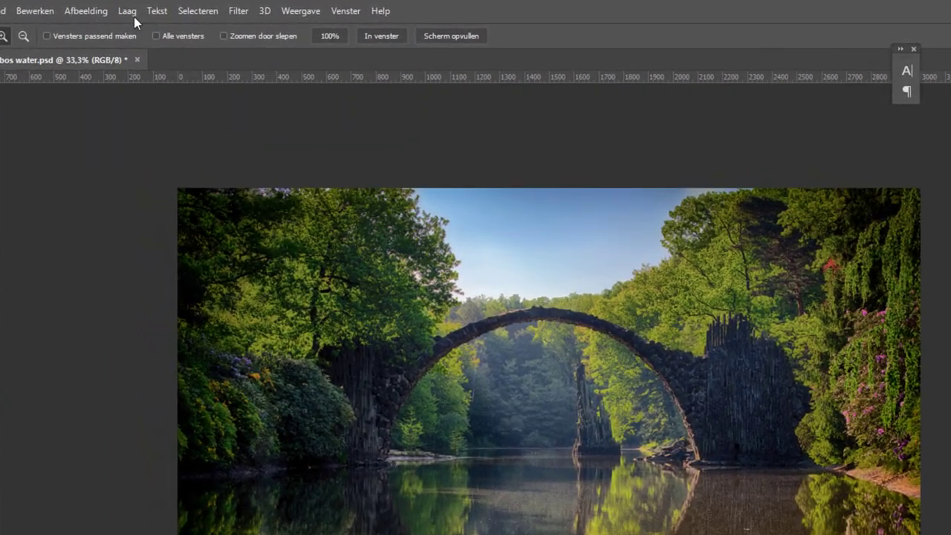
- Create a new empty layer named Frame via Laag > Nieuw > Laag
{"action": "left_click", "coordinate": [135, 13]}
{"action": "mouse_move", "coordinate": [141, 27]}
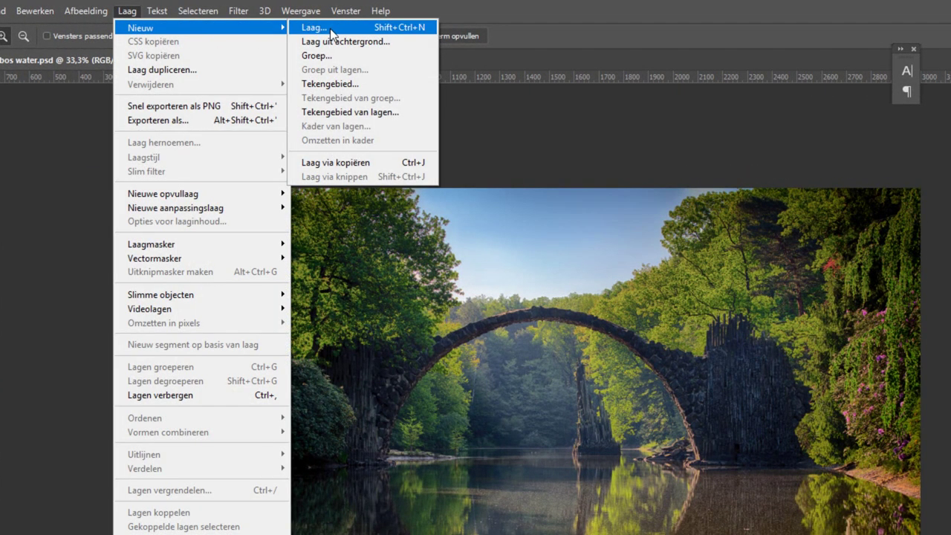
{"action": "left_click", "coordinate": [332, 29]}
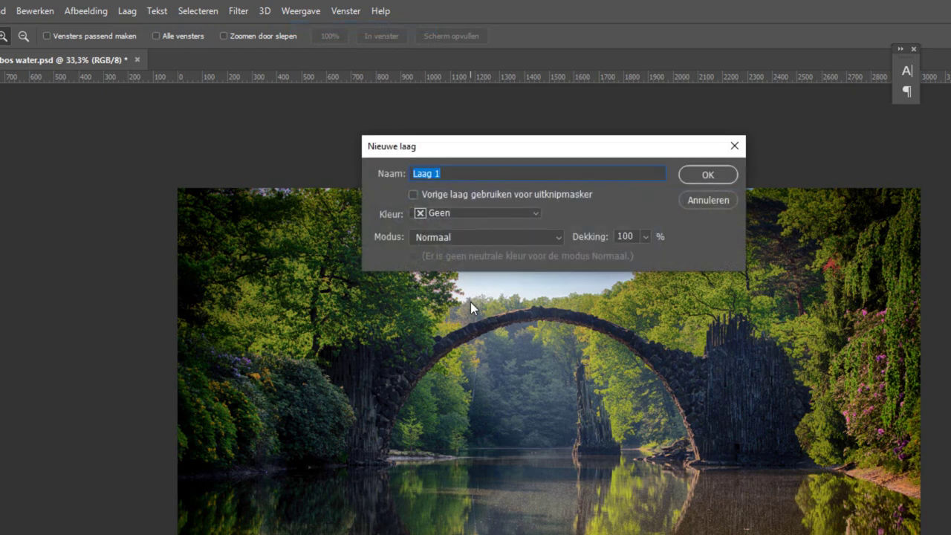
{"action": "type", "text": "Frame"}
{"action": "key", "text": "Return"}
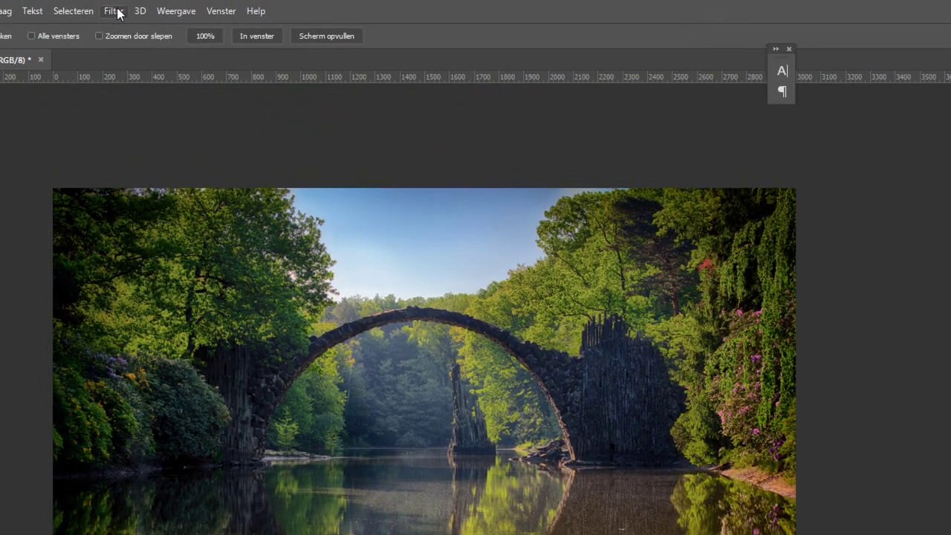
- Open the Fotolijst filter again and choose the 42: tekenframe style
{"action": "left_click", "coordinate": [117, 13]}
{"action": "mouse_move", "coordinate": [135, 207]}
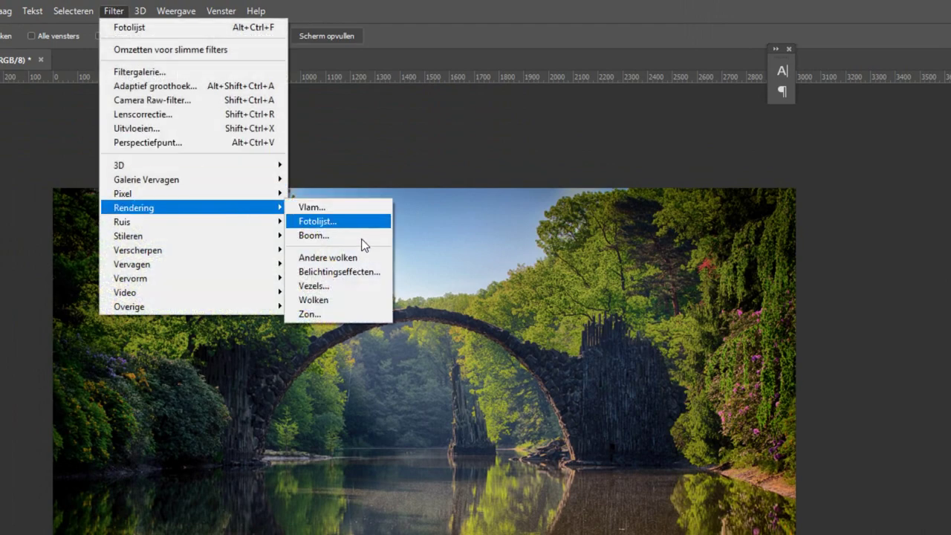
{"action": "left_click", "coordinate": [336, 222]}
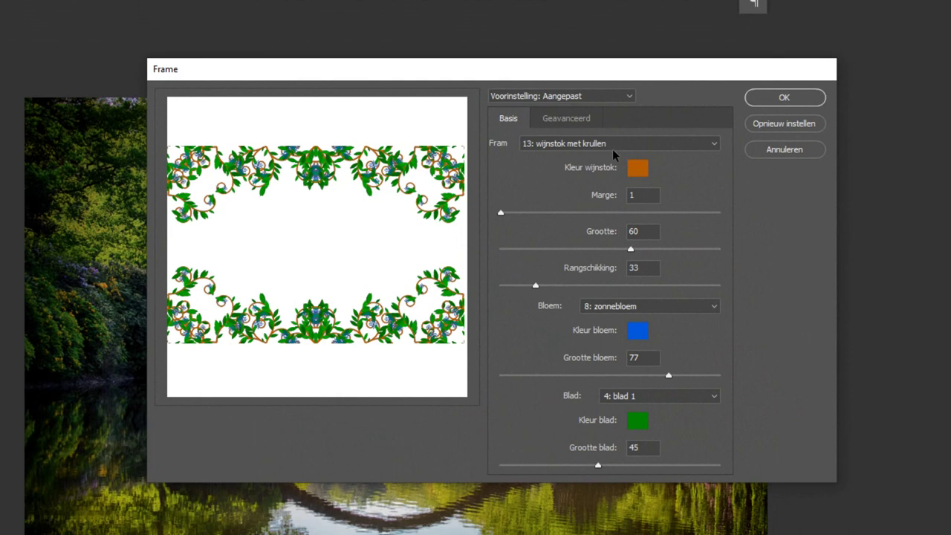
{"action": "left_click", "coordinate": [612, 149]}
{"action": "scroll", "coordinate": [642, 392], "scroll_direction": "down", "scroll_amount": 5}
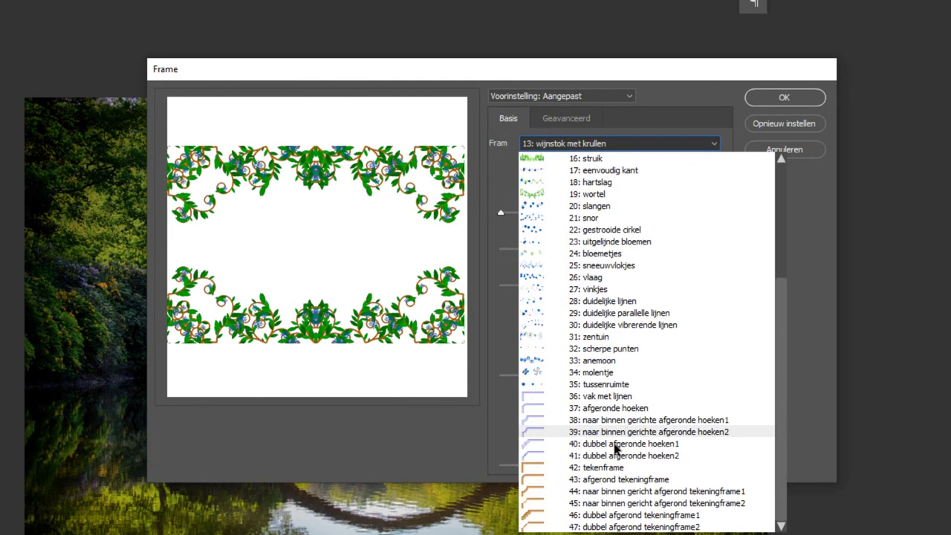
{"action": "left_click", "coordinate": [604, 467]}
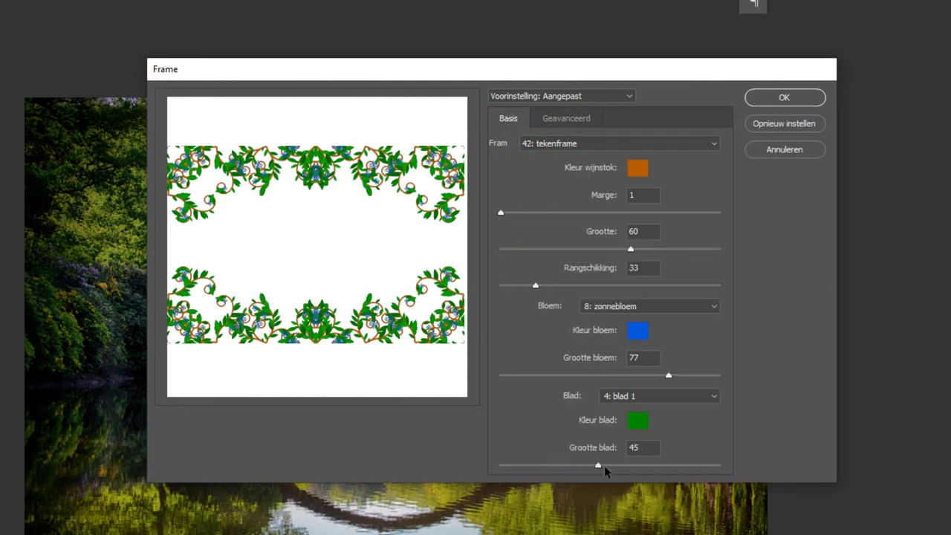
- Experiment with frame size and margin, leaving margin at 1 and size at 87
{"action": "left_click", "coordinate": [570, 248]}
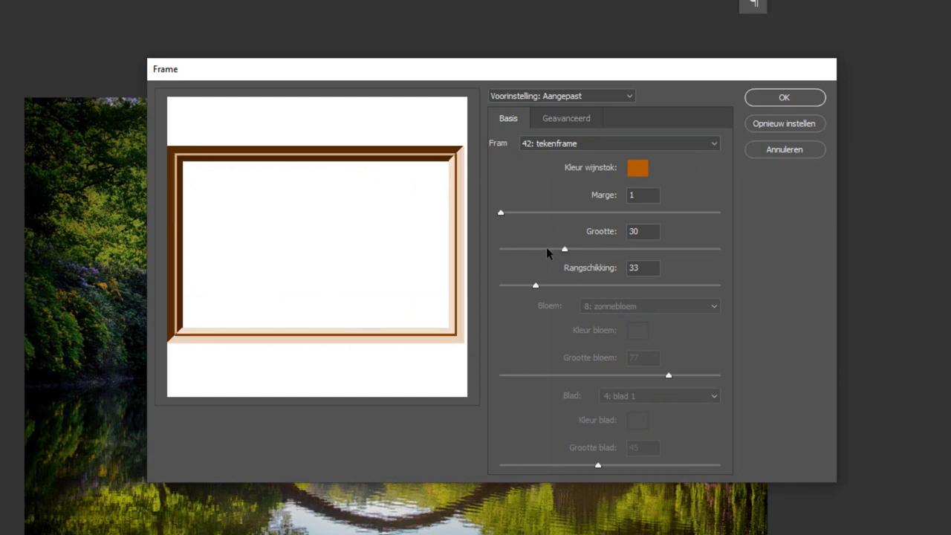
{"action": "left_click", "coordinate": [546, 249]}
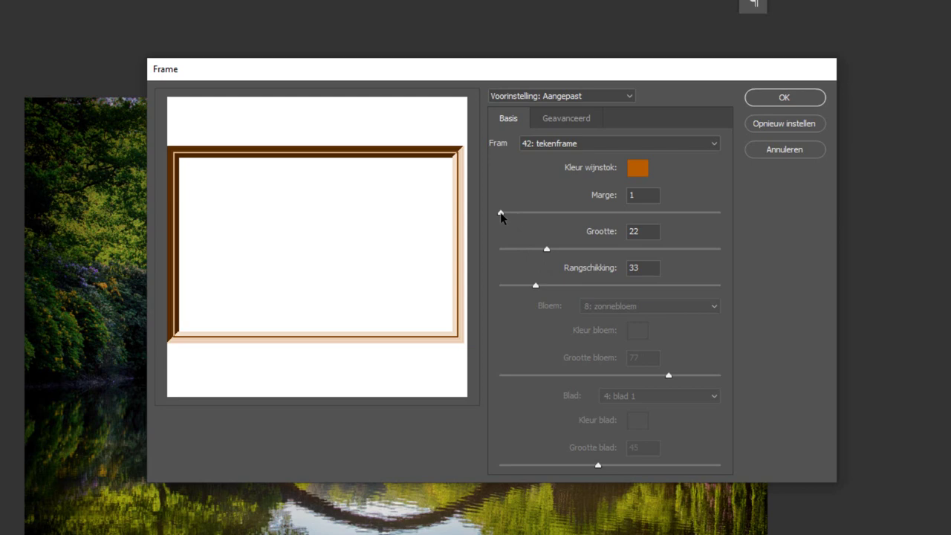
{"action": "left_click_drag", "start_coordinate": [501, 213], "coordinate": [547, 215]}
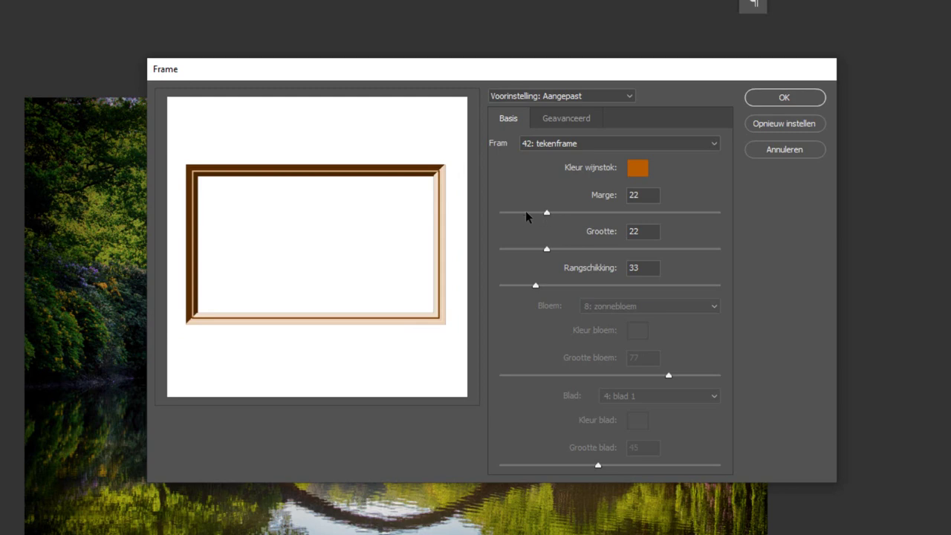
{"action": "left_click_drag", "start_coordinate": [545, 217], "coordinate": [461, 216]}
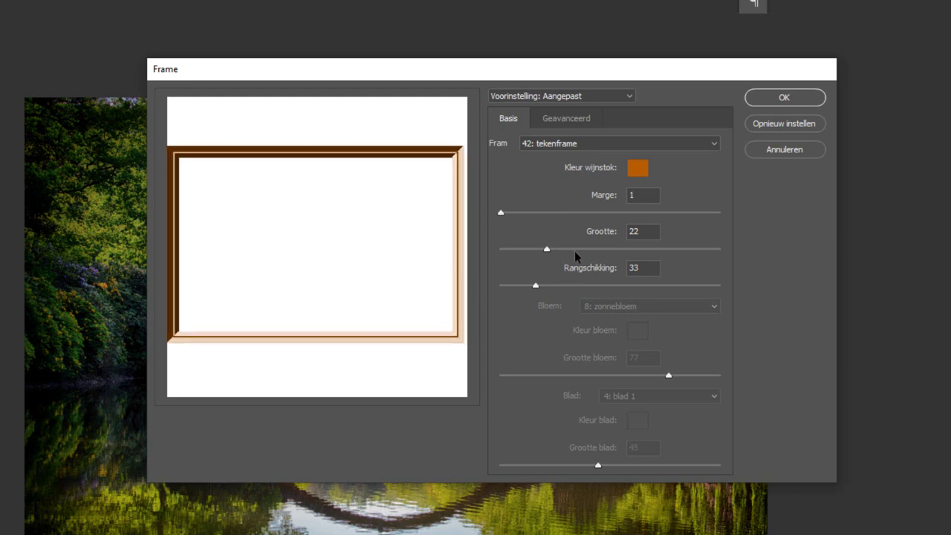
{"action": "left_click", "coordinate": [592, 249]}
{"action": "left_click", "coordinate": [628, 248]}
{"action": "left_click", "coordinate": [664, 249]}
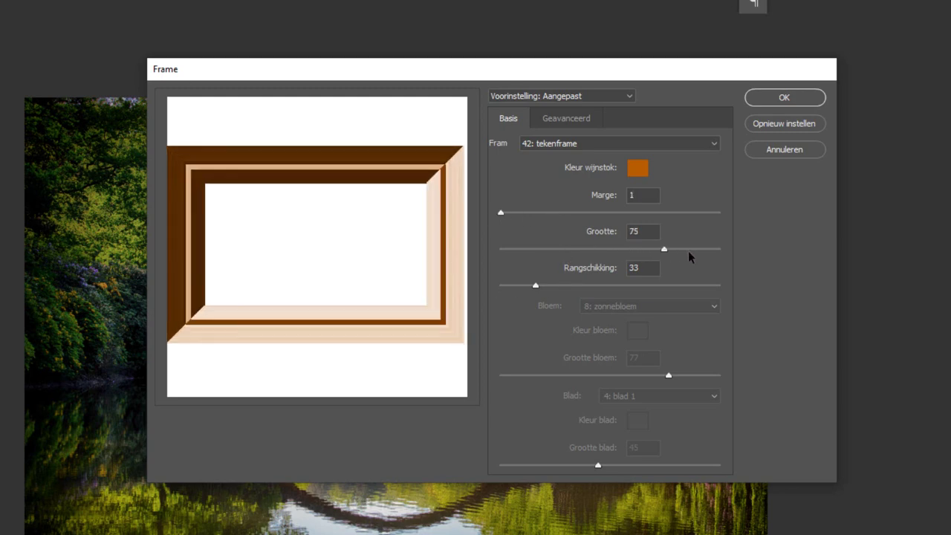
{"action": "left_click", "coordinate": [689, 250]}
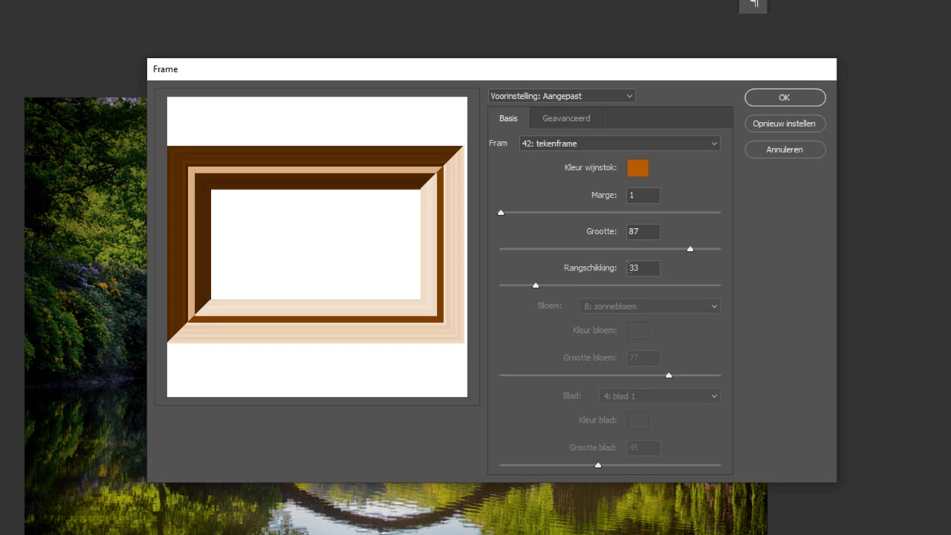
- Set Rangschikking to 35 and shrink Grootte down to 11
{"action": "left_click", "coordinate": [628, 269]}
{"action": "key", "text": "BackSpace"}
{"action": "type", "text": "4"}
{"action": "key", "text": "Tab"}
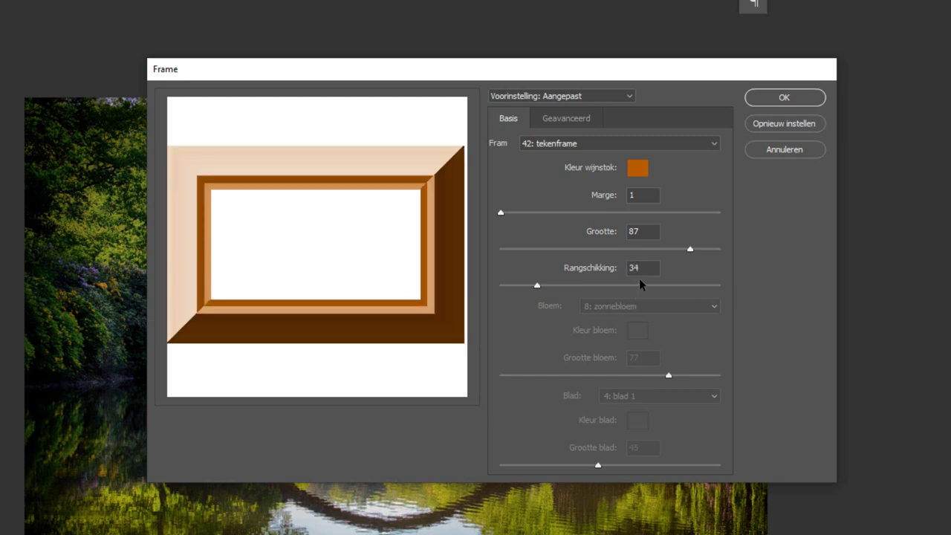
{"action": "left_click", "coordinate": [645, 269]}
{"action": "key", "text": "BackSpace"}
{"action": "type", "text": "5"}
{"action": "key", "text": "Tab"}
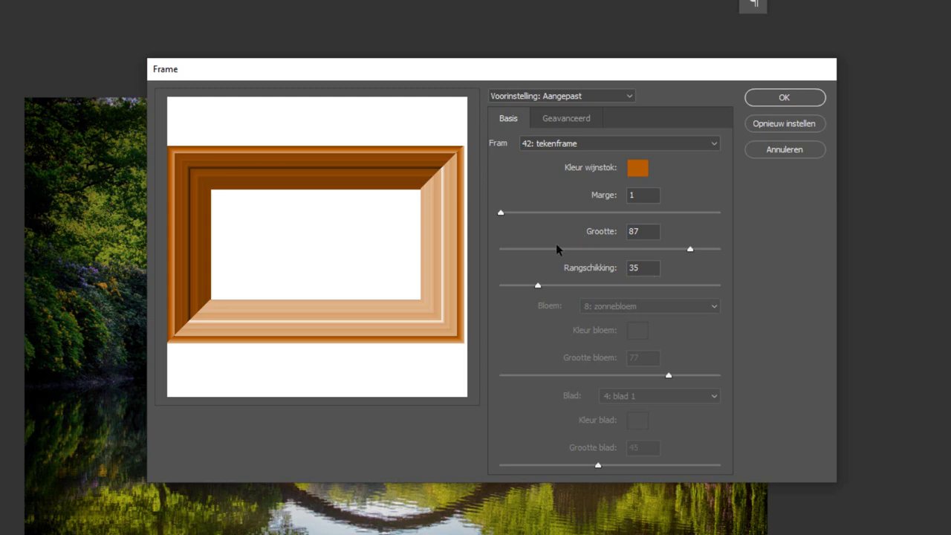
{"action": "left_click", "coordinate": [529, 249]}
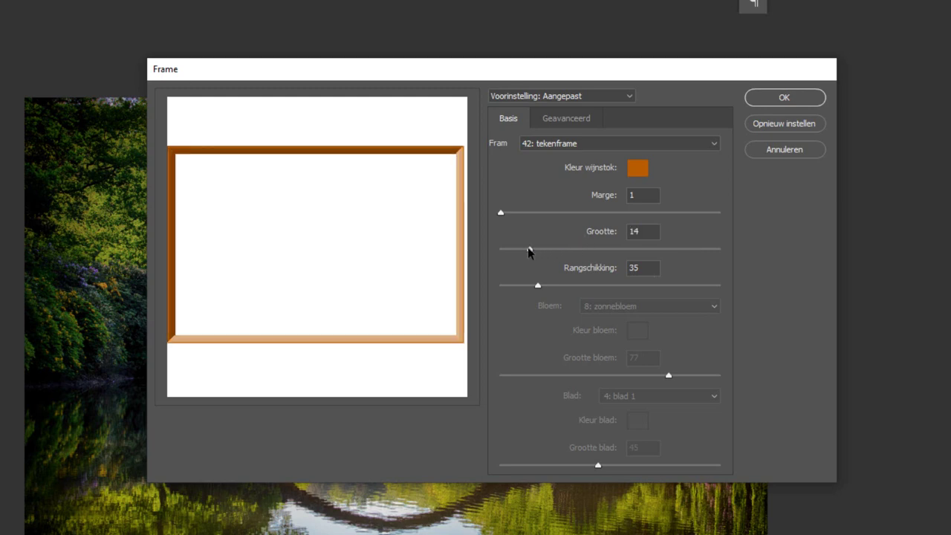
{"action": "left_click_drag", "start_coordinate": [528, 250], "coordinate": [521, 256]}
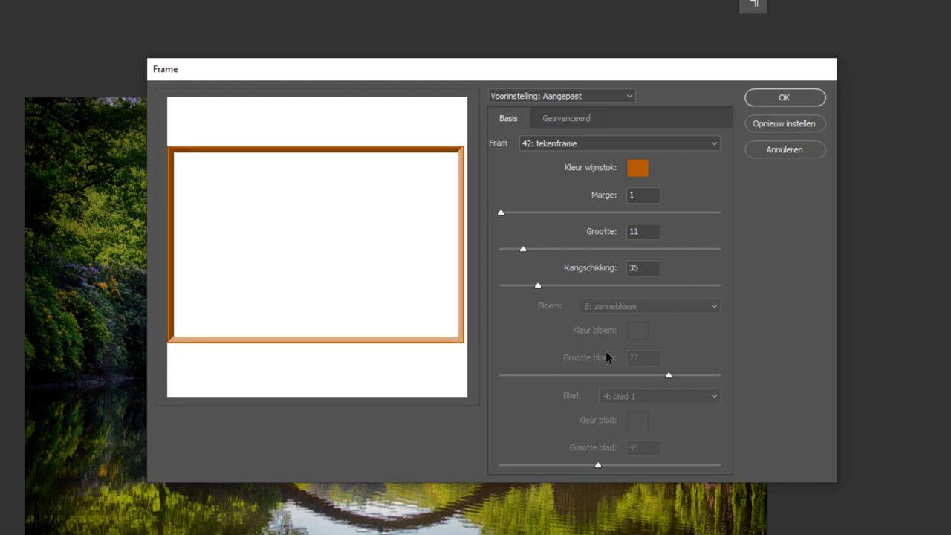
{"action": "left_click", "coordinate": [569, 118]}
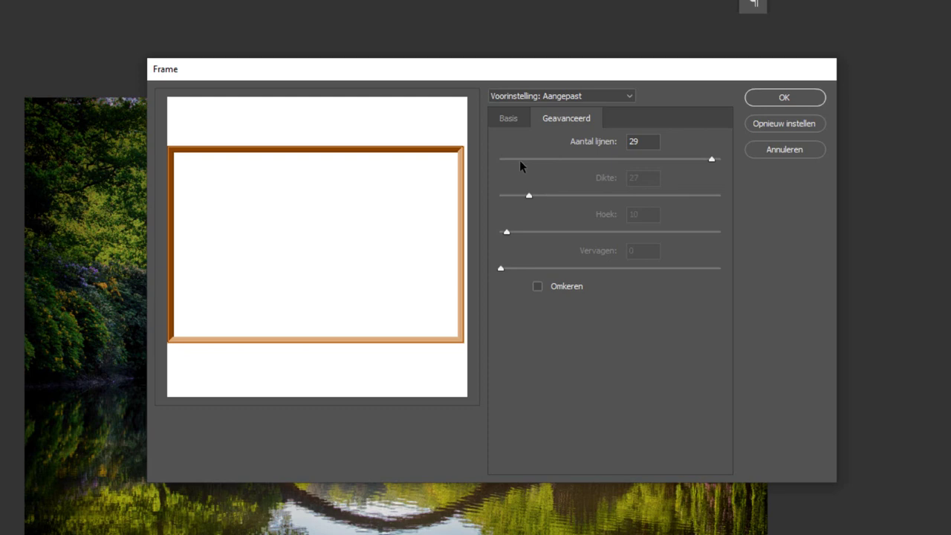
- Set the tekenframe to 14 lines and narrow its Grootte to 14
{"action": "left_click", "coordinate": [509, 116]}
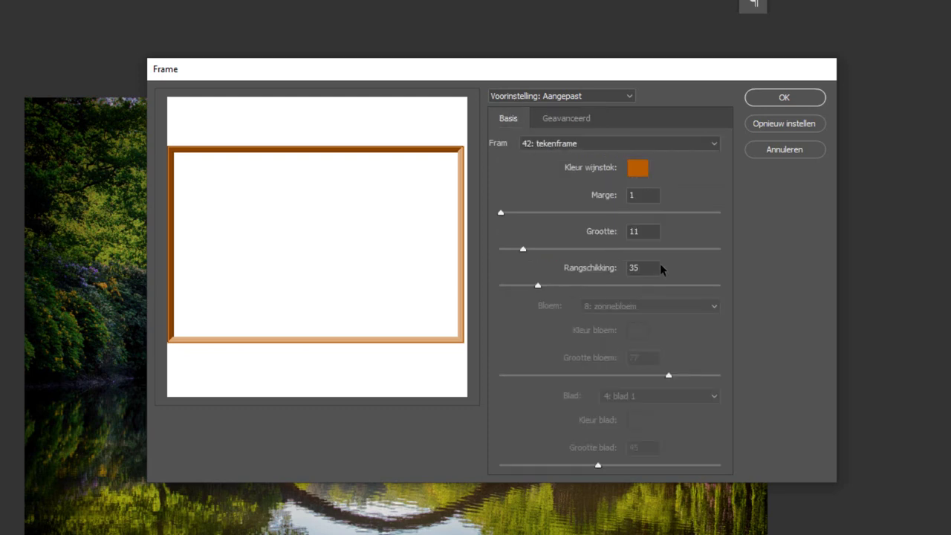
{"action": "left_click", "coordinate": [639, 249]}
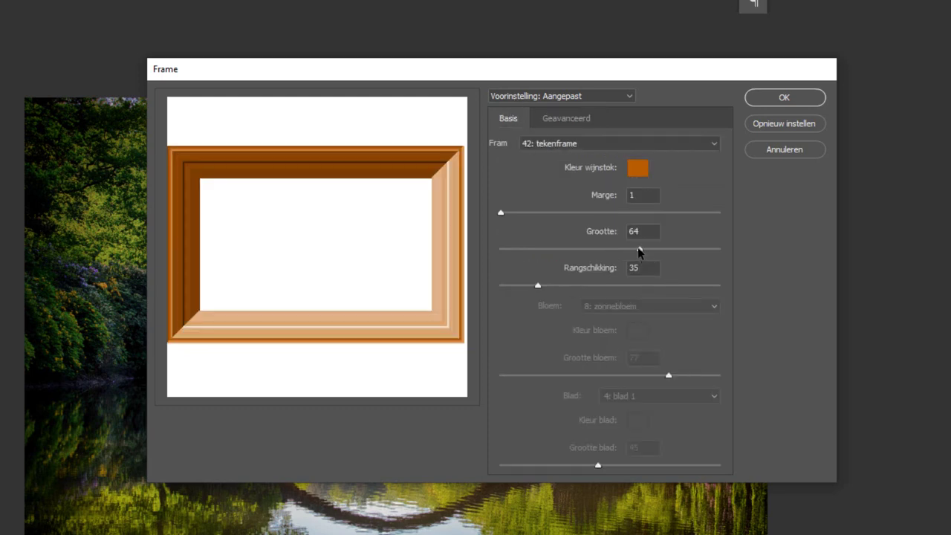
{"action": "left_click", "coordinate": [555, 119]}
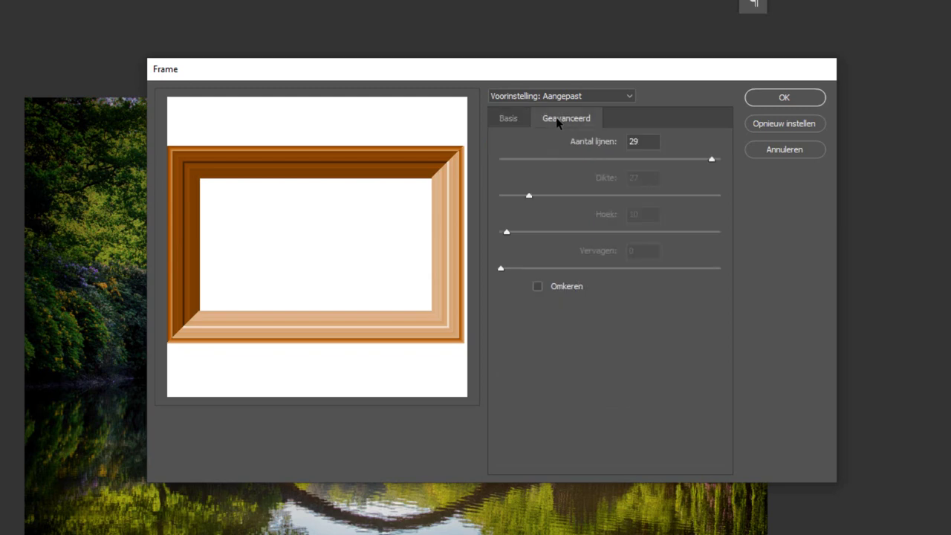
{"action": "left_click", "coordinate": [539, 158]}
{"action": "left_click", "coordinate": [523, 159]}
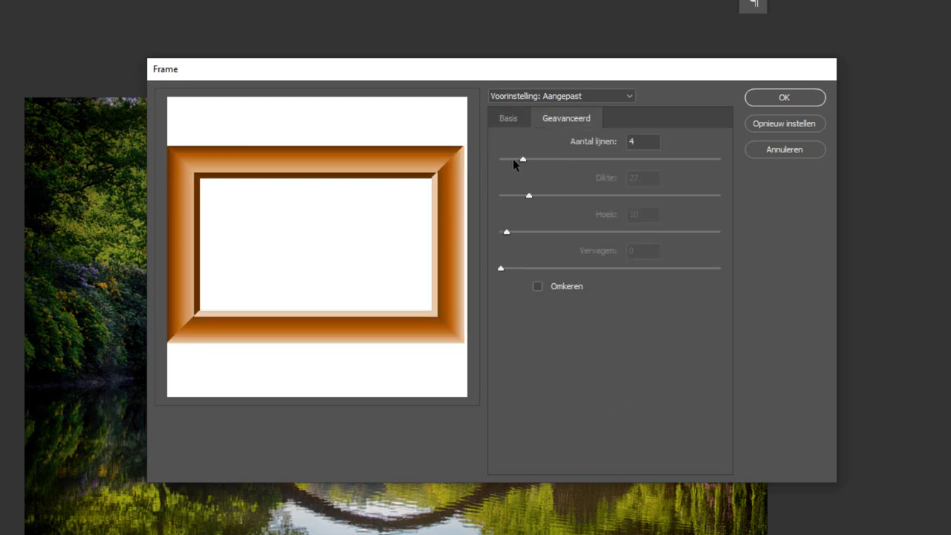
{"action": "left_click", "coordinate": [508, 159]}
{"action": "left_click_drag", "start_coordinate": [509, 159], "coordinate": [598, 159]}
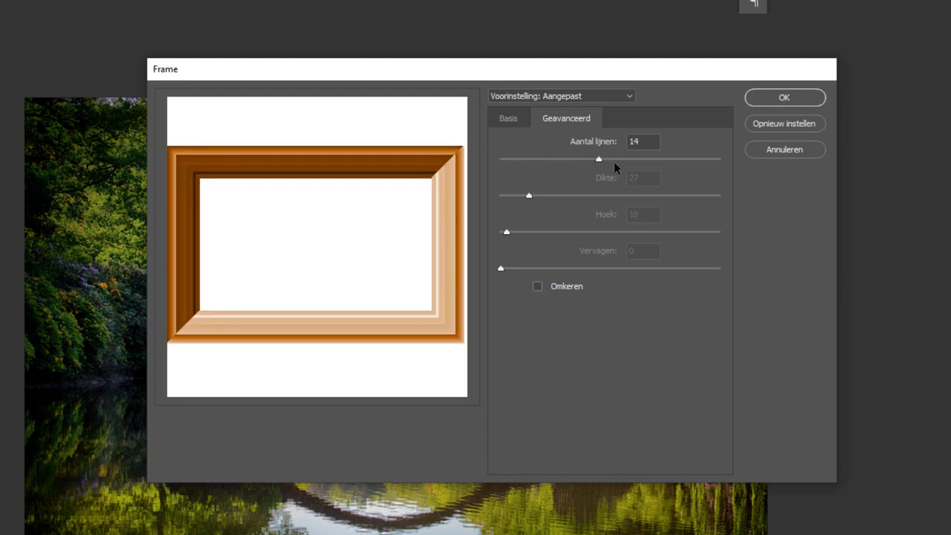
{"action": "left_click", "coordinate": [510, 119]}
{"action": "left_click_drag", "start_coordinate": [590, 248], "coordinate": [528, 248]}
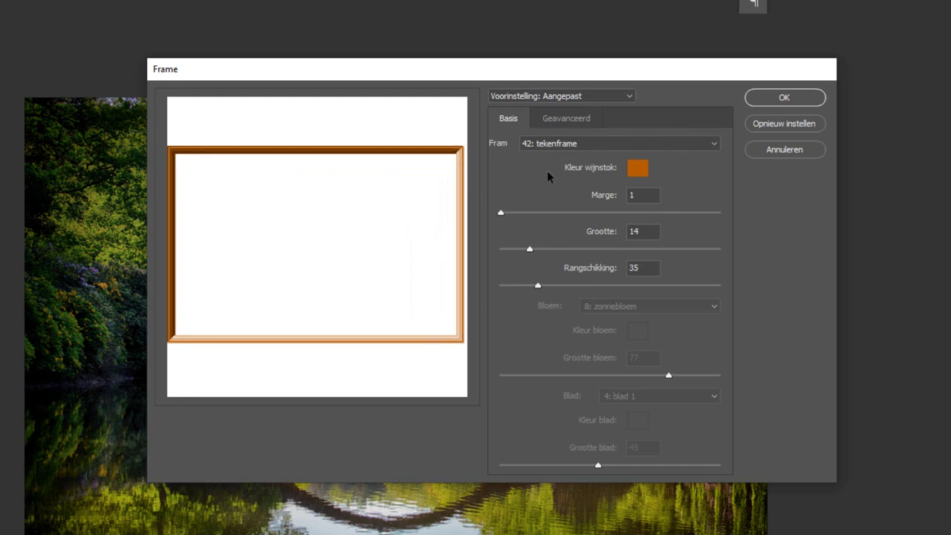
{"action": "left_click", "coordinate": [547, 118]}
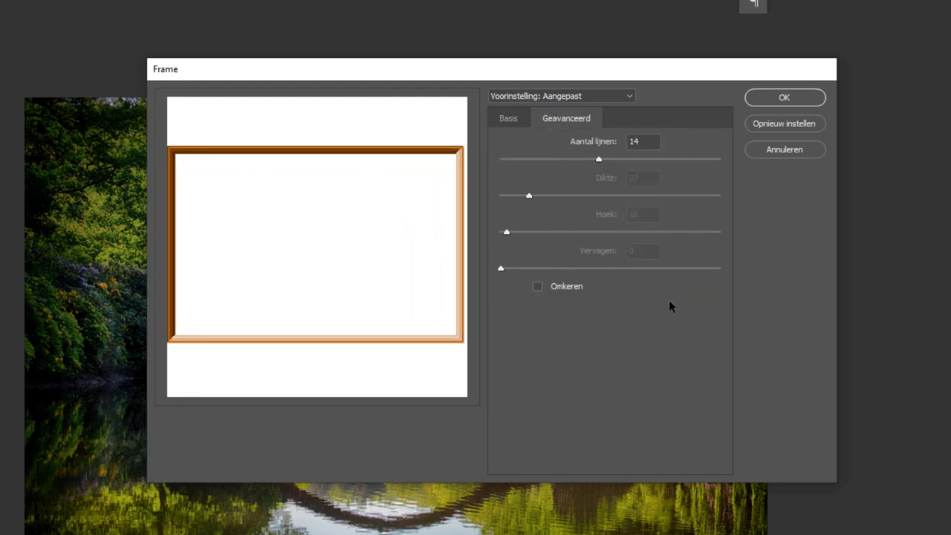
{"action": "left_click", "coordinate": [789, 97]}
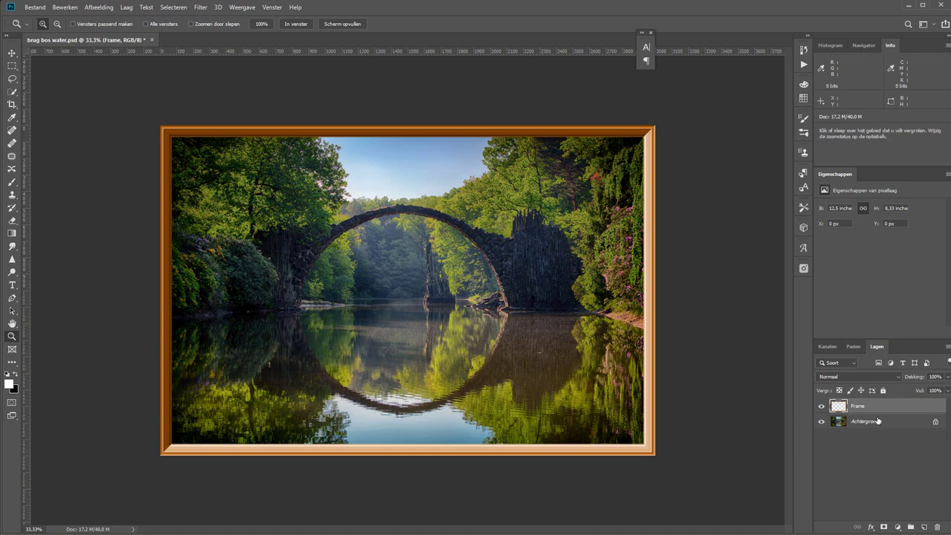
{"action": "left_click", "coordinate": [821, 407]}
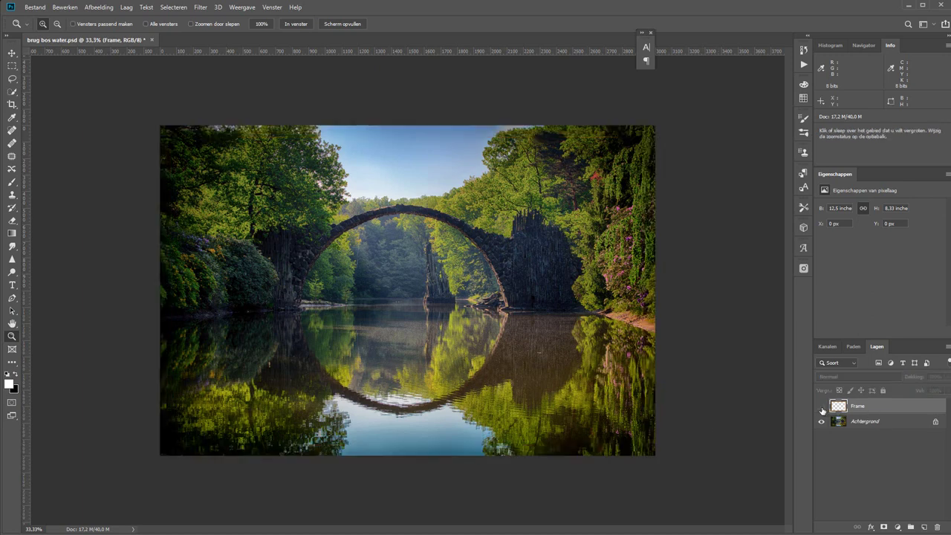
{"action": "left_click", "coordinate": [821, 406]}
{"action": "left_click", "coordinate": [822, 406]}
{"action": "left_click", "coordinate": [821, 407]}
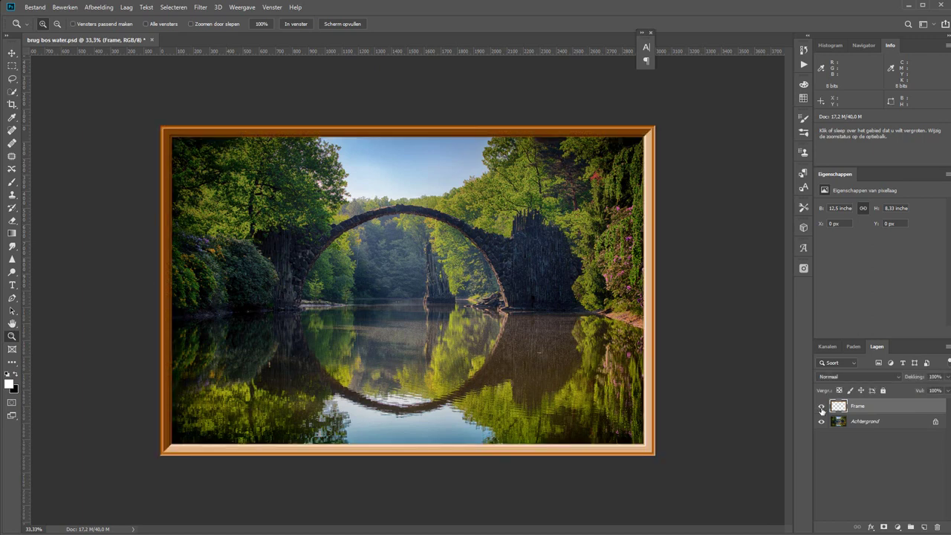
{"action": "left_click", "coordinate": [822, 407]}
{"action": "left_click", "coordinate": [822, 407]}
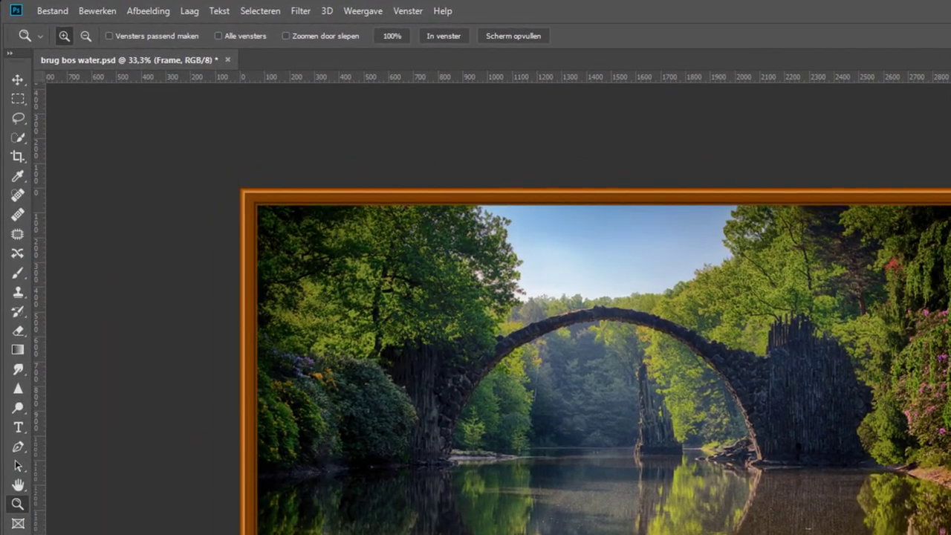
- Enlarge the canvas by 100 px width and 100 px height with white extension colour
{"action": "left_click", "coordinate": [152, 11]}
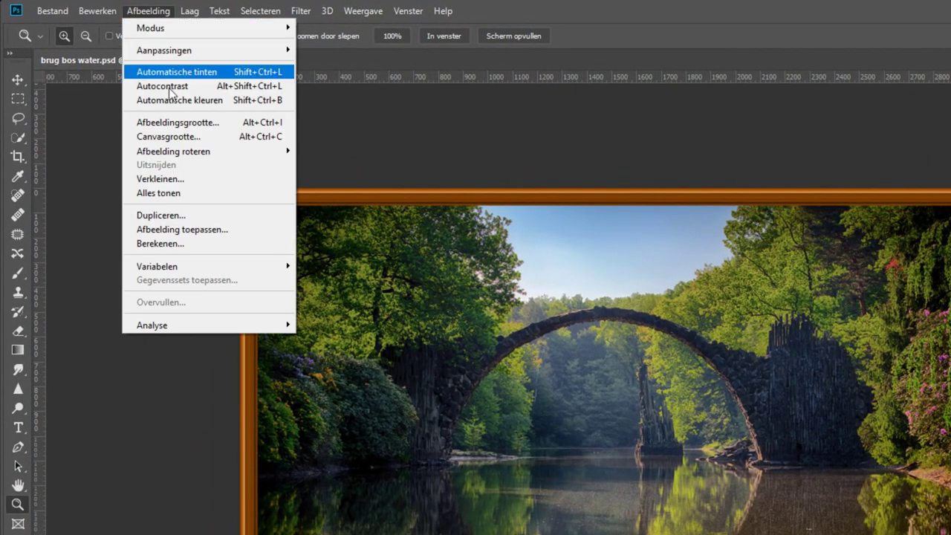
{"action": "left_click", "coordinate": [178, 137]}
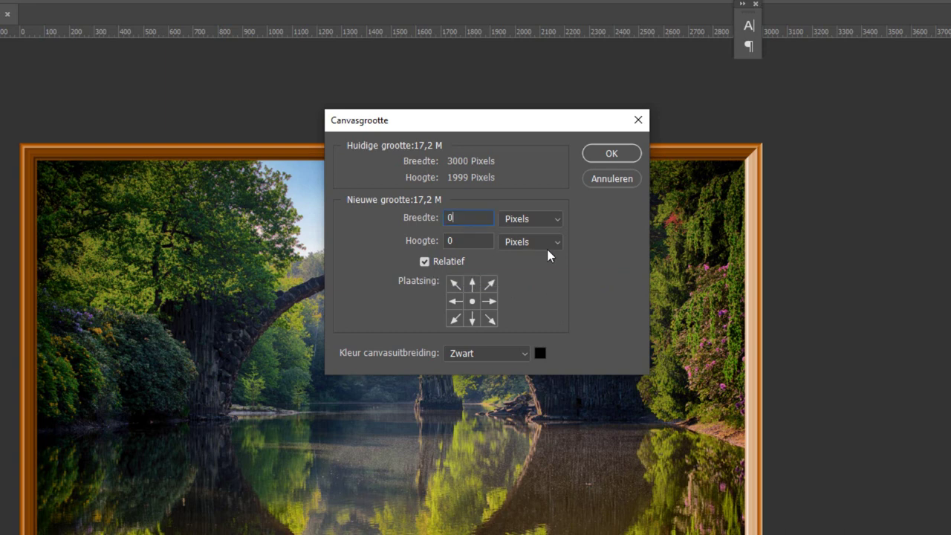
{"action": "left_click", "coordinate": [434, 217]}
{"action": "type", "text": "100"}
{"action": "left_click", "coordinate": [412, 240]}
{"action": "type", "text": "10"}
{"action": "type", "text": "0"}
{"action": "left_click", "coordinate": [521, 353]}
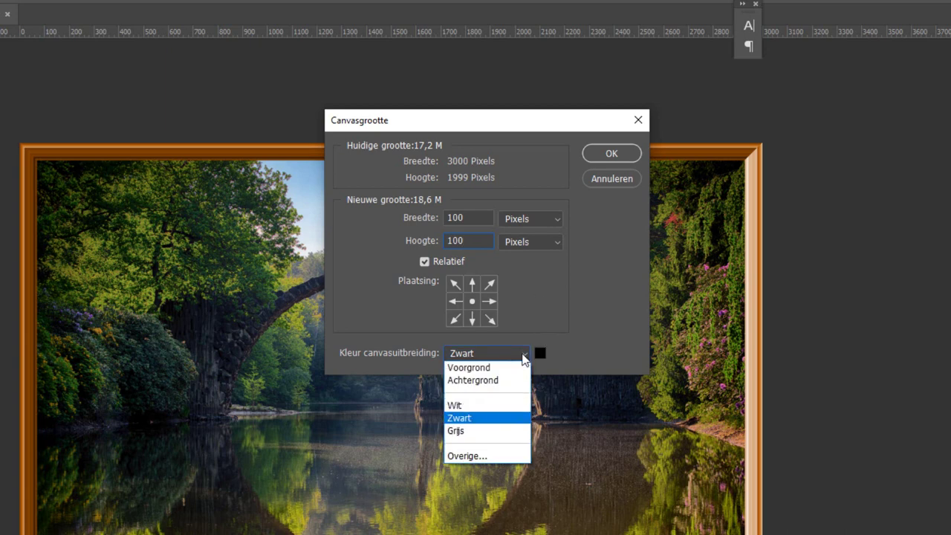
{"action": "left_click", "coordinate": [490, 404]}
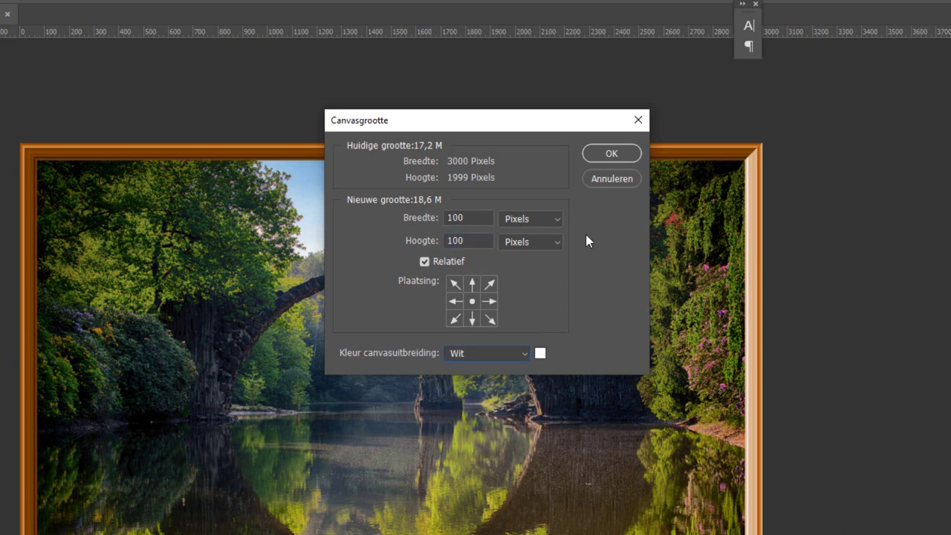
{"action": "left_click", "coordinate": [605, 152]}
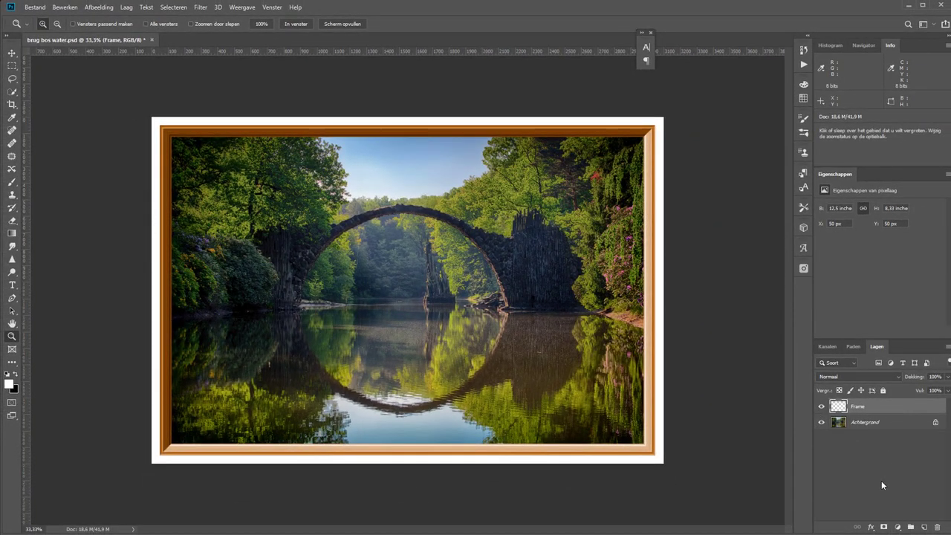
- Hide the Frame layer and add a new empty layer named buitenframe
{"action": "left_click", "coordinate": [821, 406]}
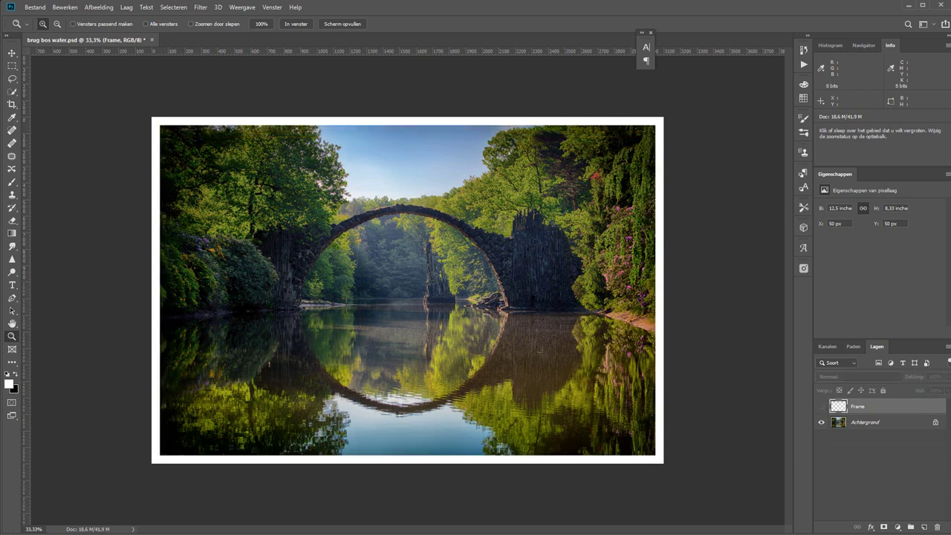
{"action": "left_click", "coordinate": [128, 10]}
{"action": "left_click", "coordinate": [251, 18]}
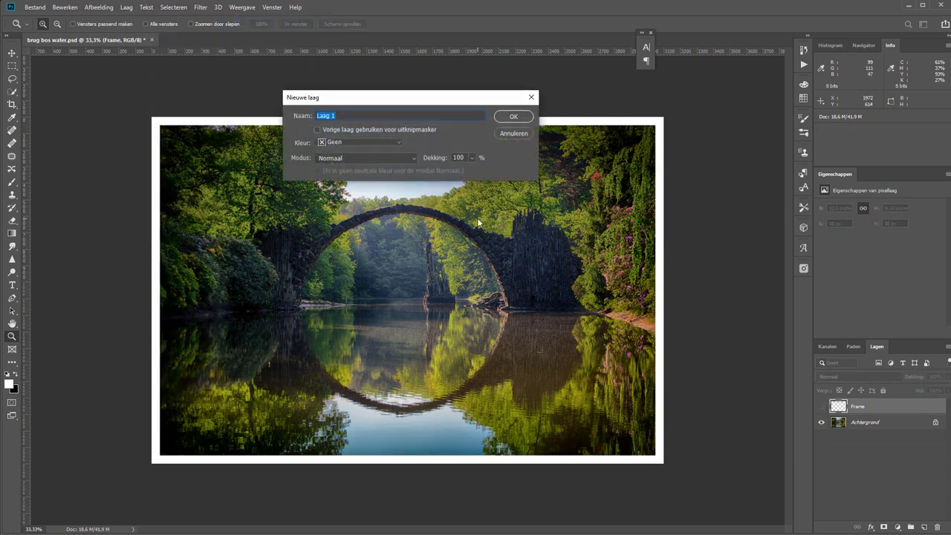
{"action": "type", "text": "buitenframe"}
{"action": "key", "text": "Return"}
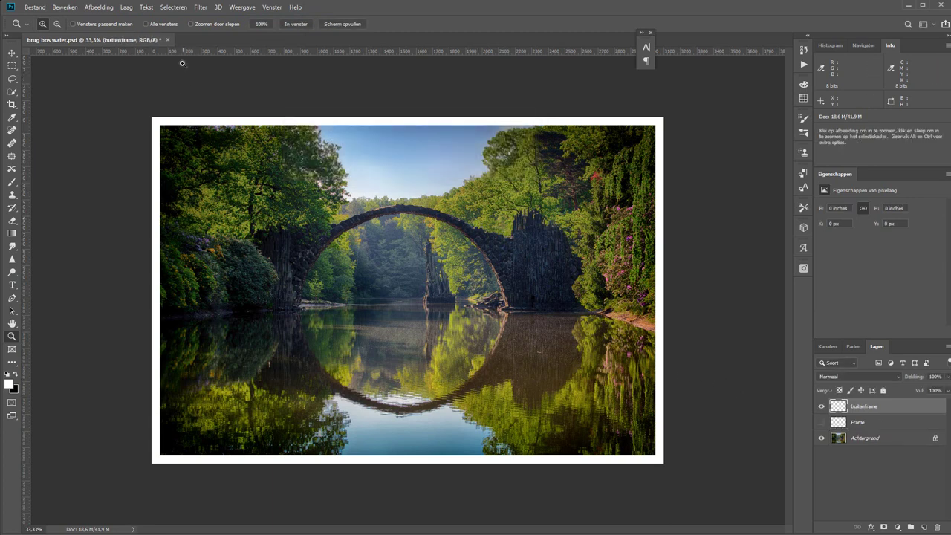
{"action": "left_click", "coordinate": [201, 6]}
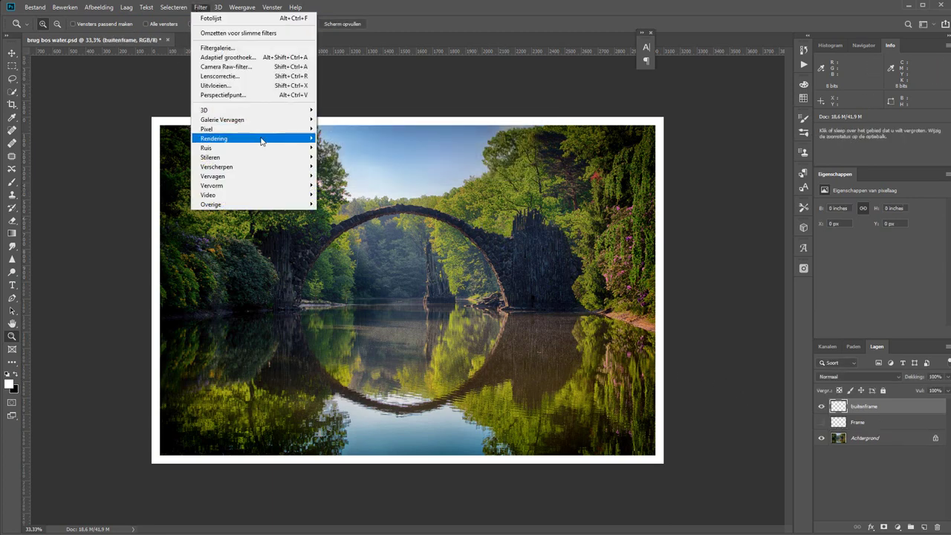
- Render the wooden tekenframe around the enlarged canvas on the buitenframe layer
{"action": "mouse_move", "coordinate": [222, 138]}
{"action": "left_click", "coordinate": [331, 147]}
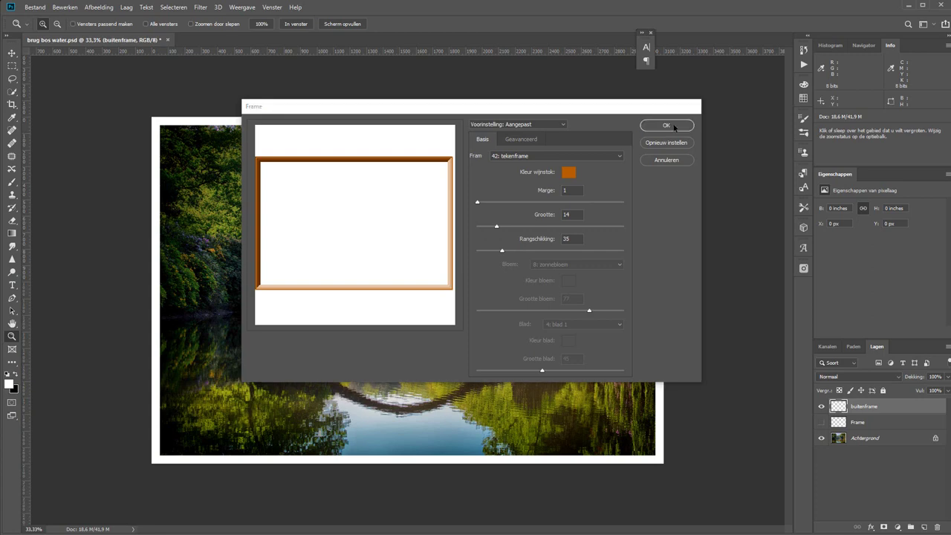
{"action": "left_click", "coordinate": [675, 125]}
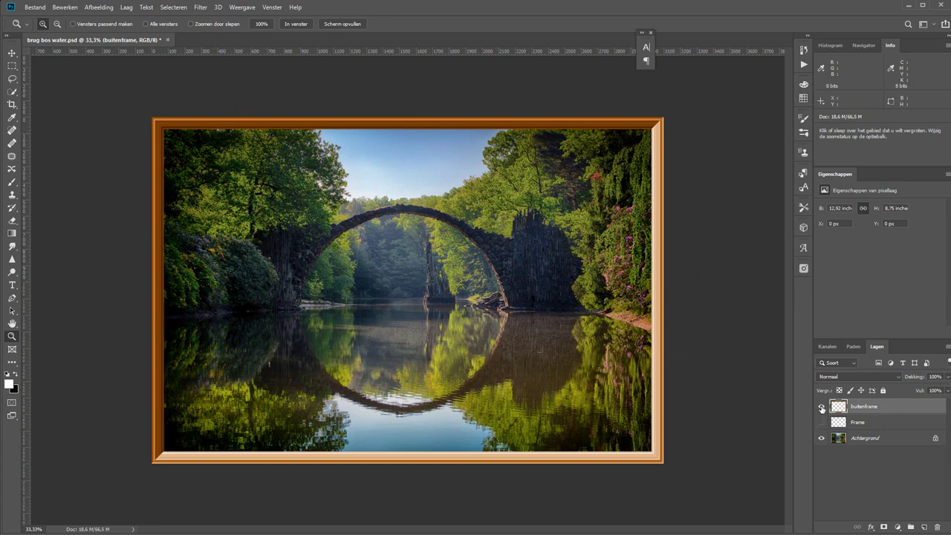
- Compare by toggling buitenframe, ending with both Frame and buitenframe layers visible
{"action": "left_click", "coordinate": [822, 407]}
{"action": "left_click", "coordinate": [822, 422]}
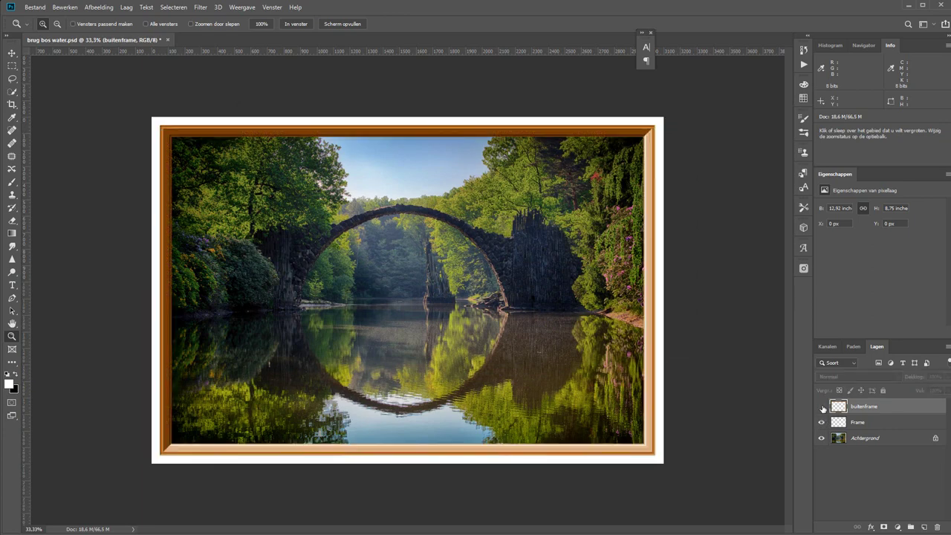
{"action": "left_click", "coordinate": [821, 407]}
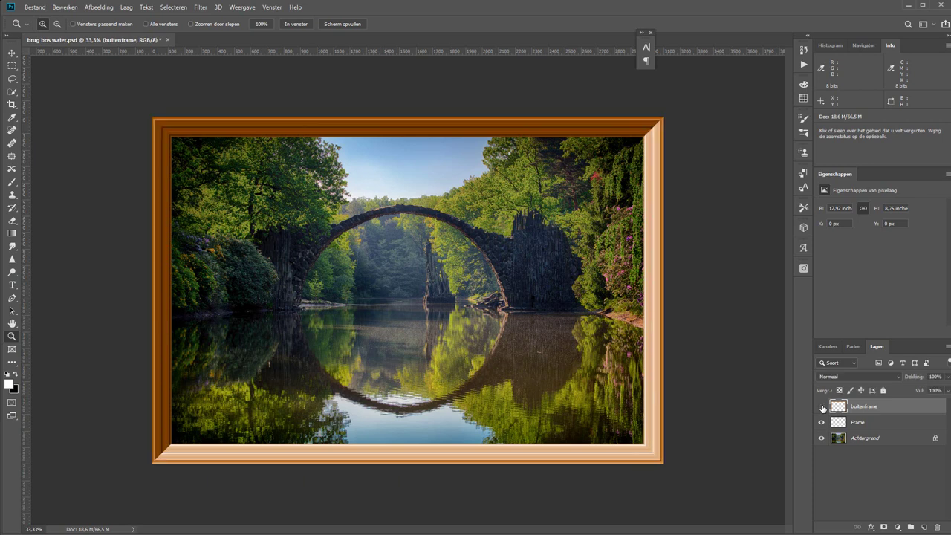
{"action": "left_click", "coordinate": [821, 407]}
{"action": "left_click", "coordinate": [821, 407]}
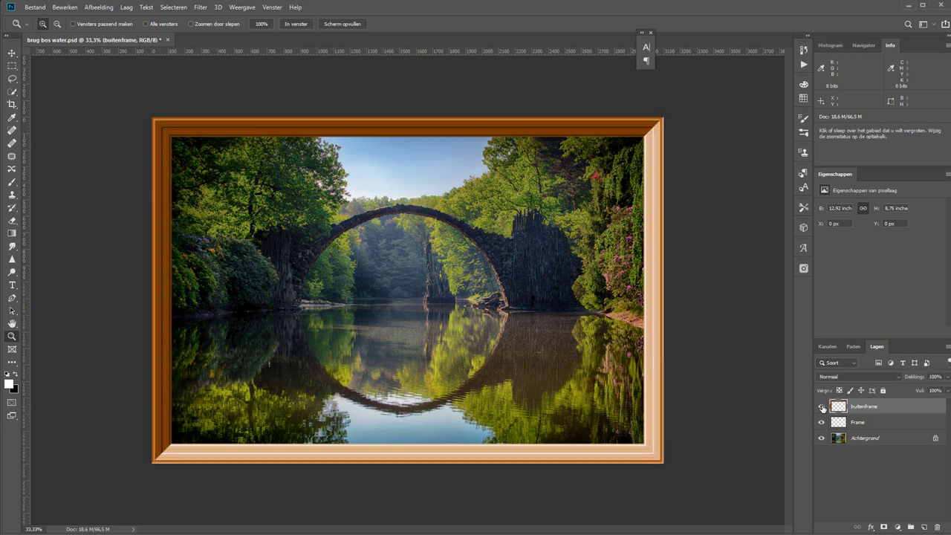